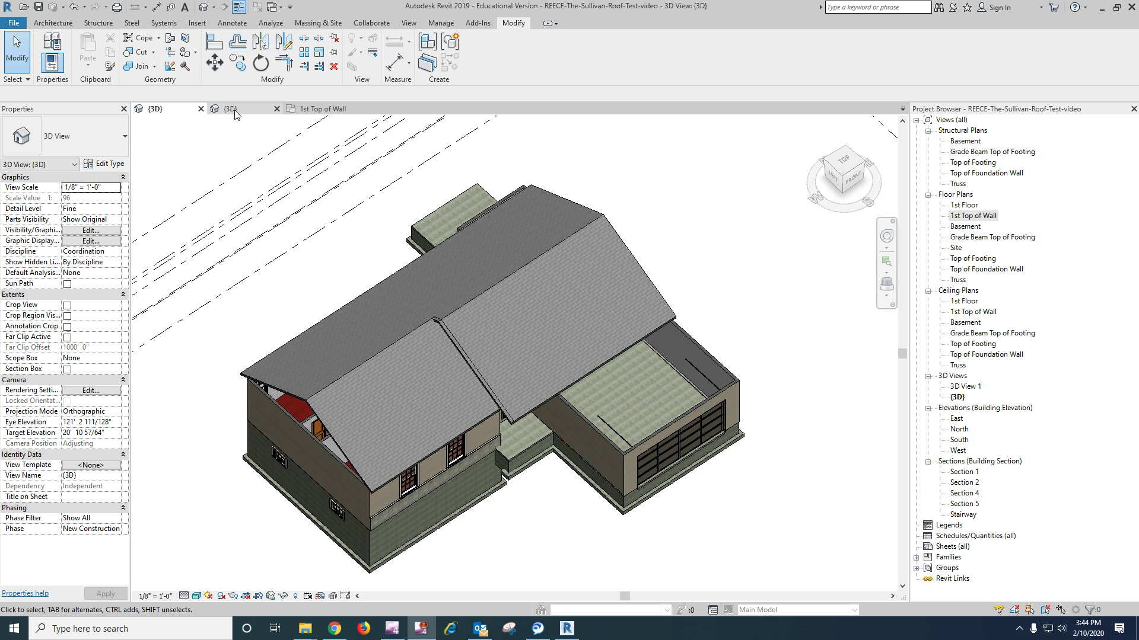
- Open the main roof's footprint for editing in the 1st Top of Wall floor plan
click(324, 112)
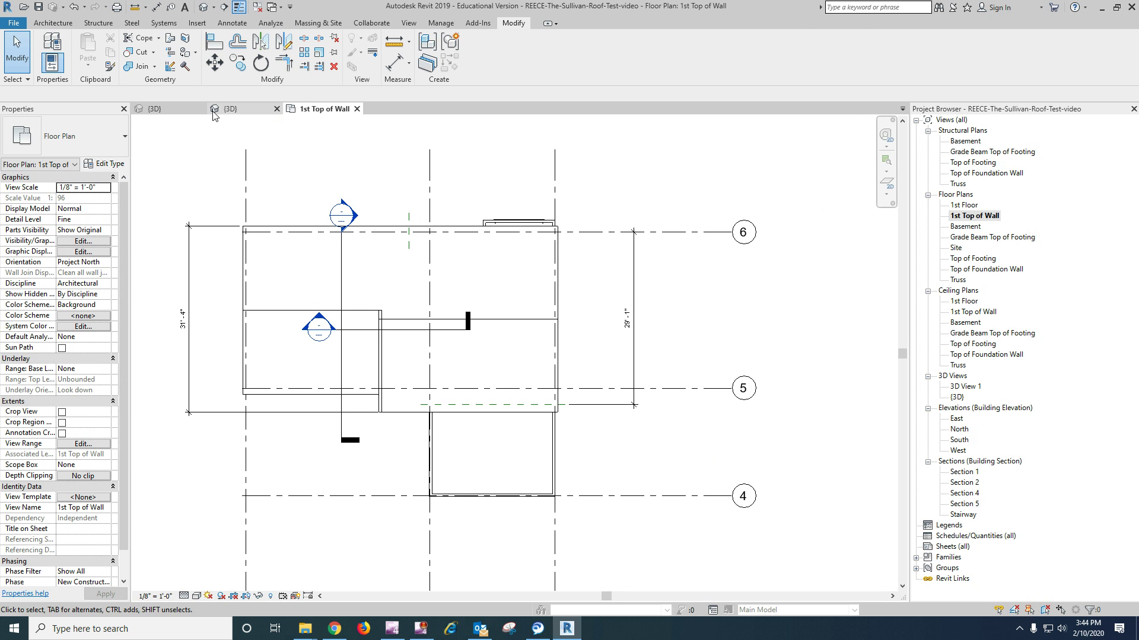
click(230, 109)
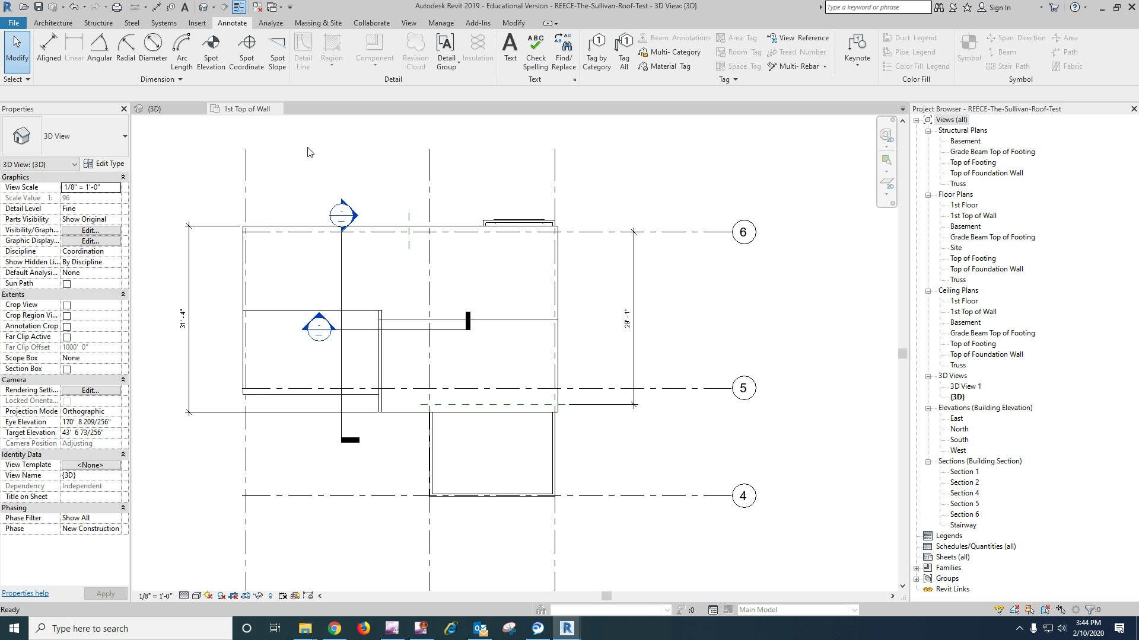
click(435, 232)
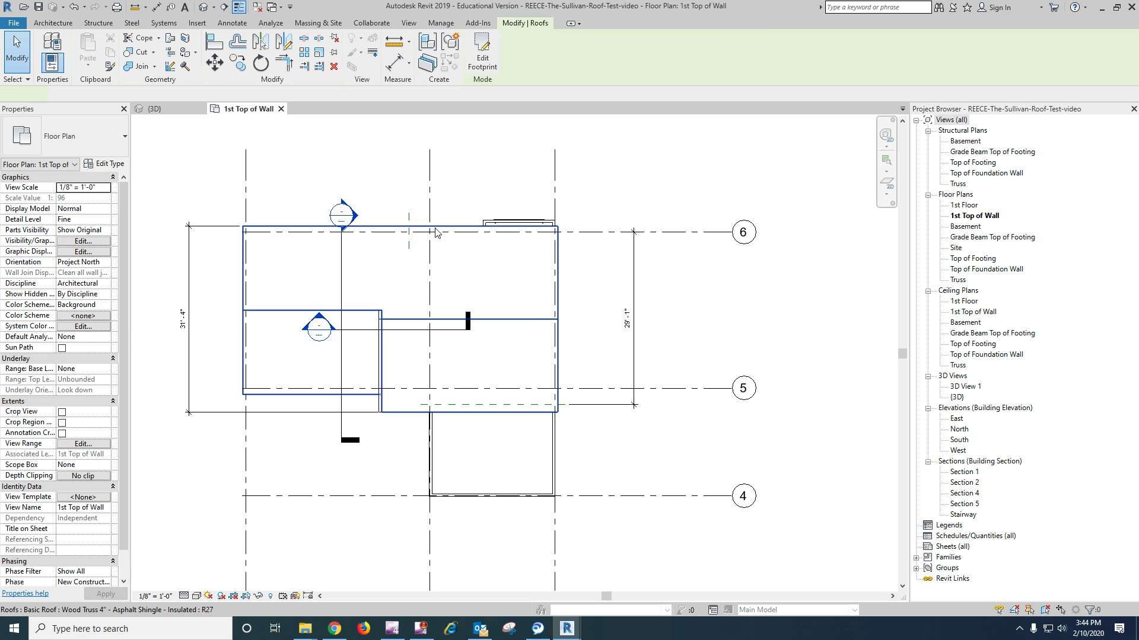
click(482, 52)
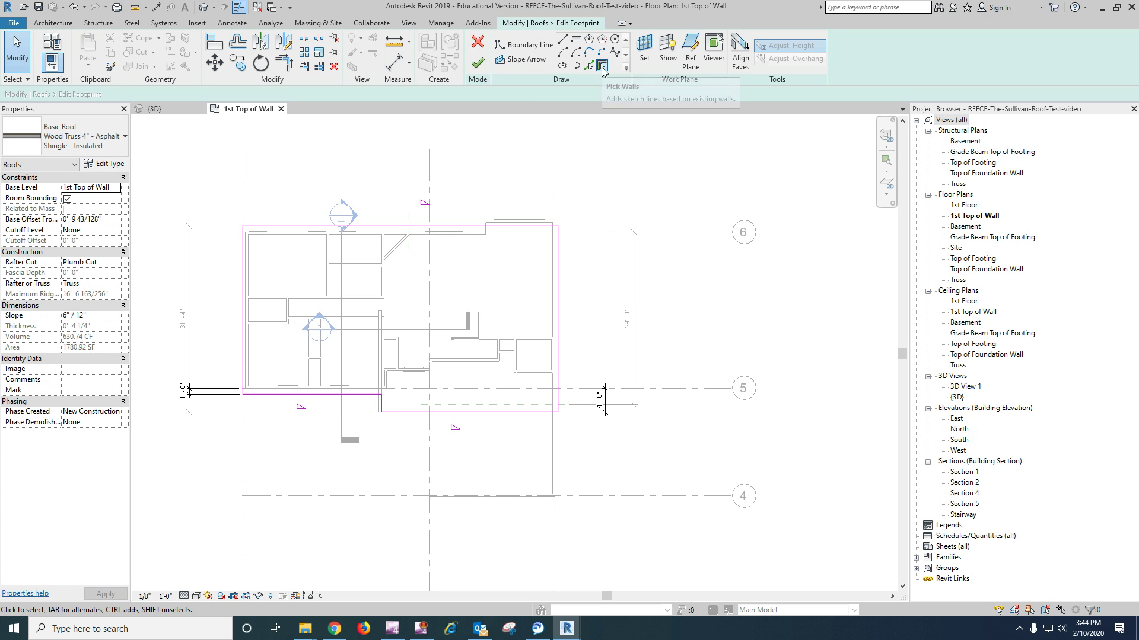
- Add slope-defining roof boundary lines along the garage's two side walls using Pick Walls, with a 12" overhang extended to the wall core
click(602, 66)
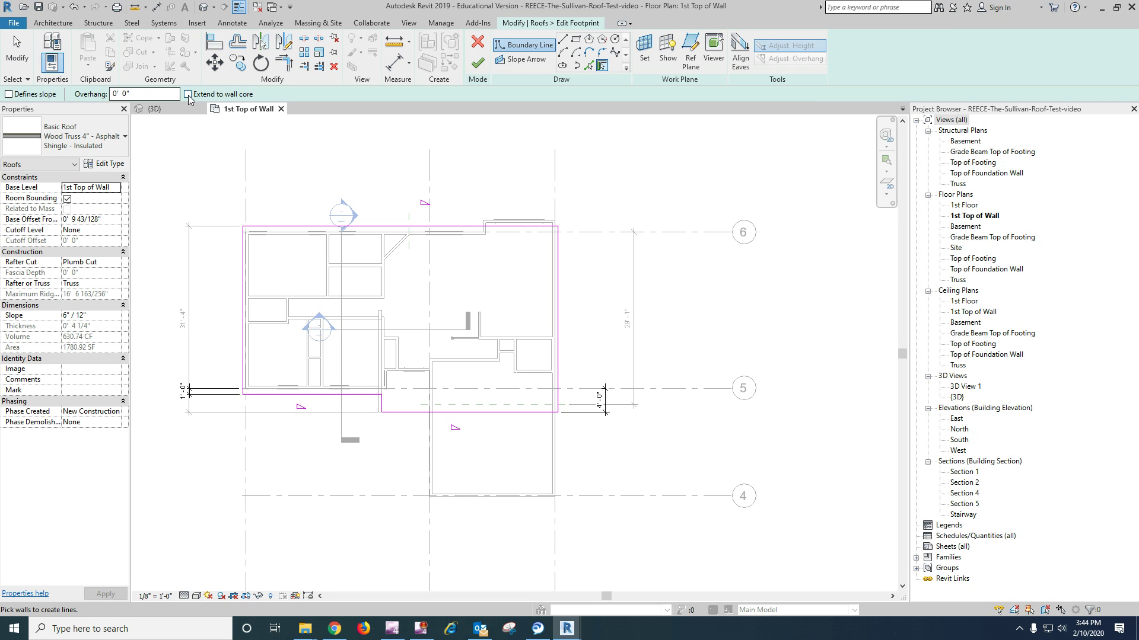
click(187, 94)
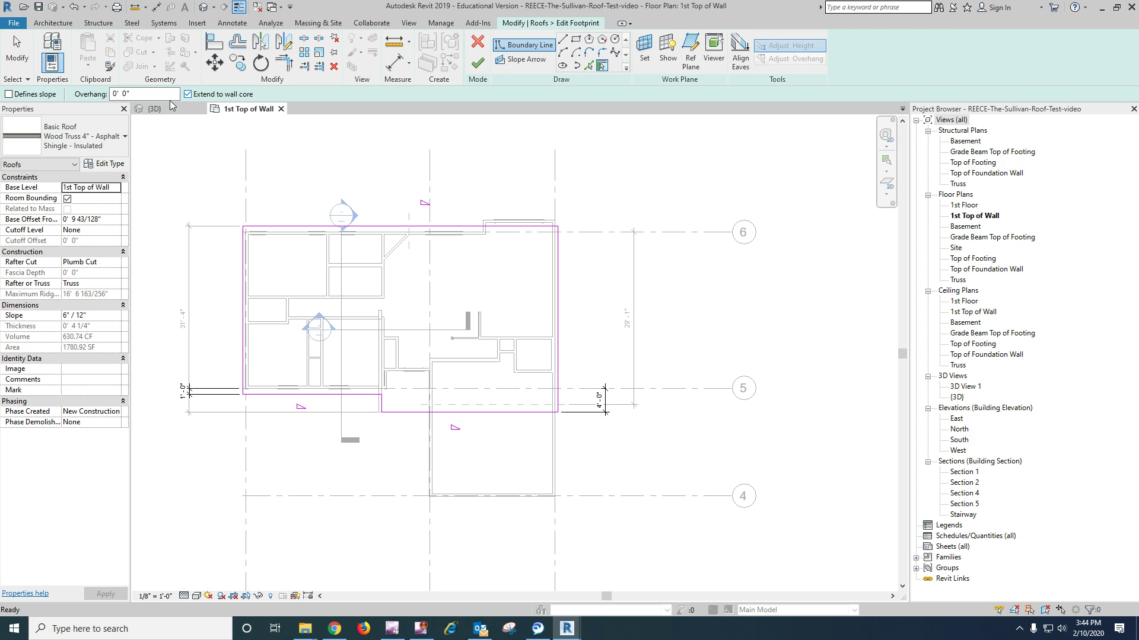
double_click(125, 95)
text(12)
click(8, 94)
scroll(422, 477, up, 6)
scroll(423, 477, up, 1)
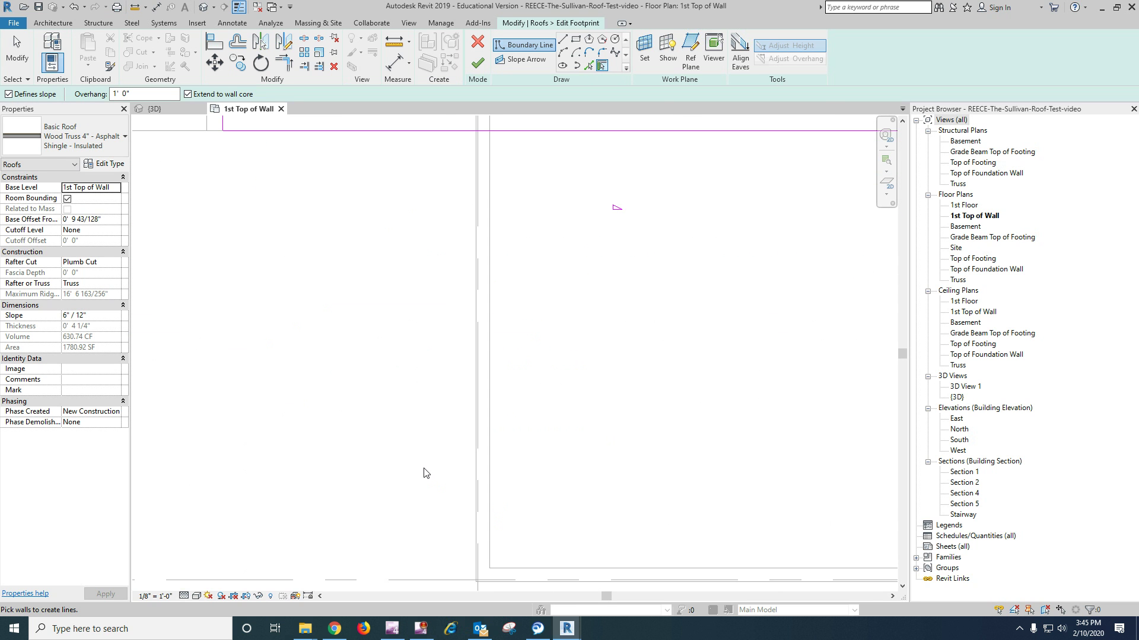
click(480, 475)
scroll(481, 477, down, 3)
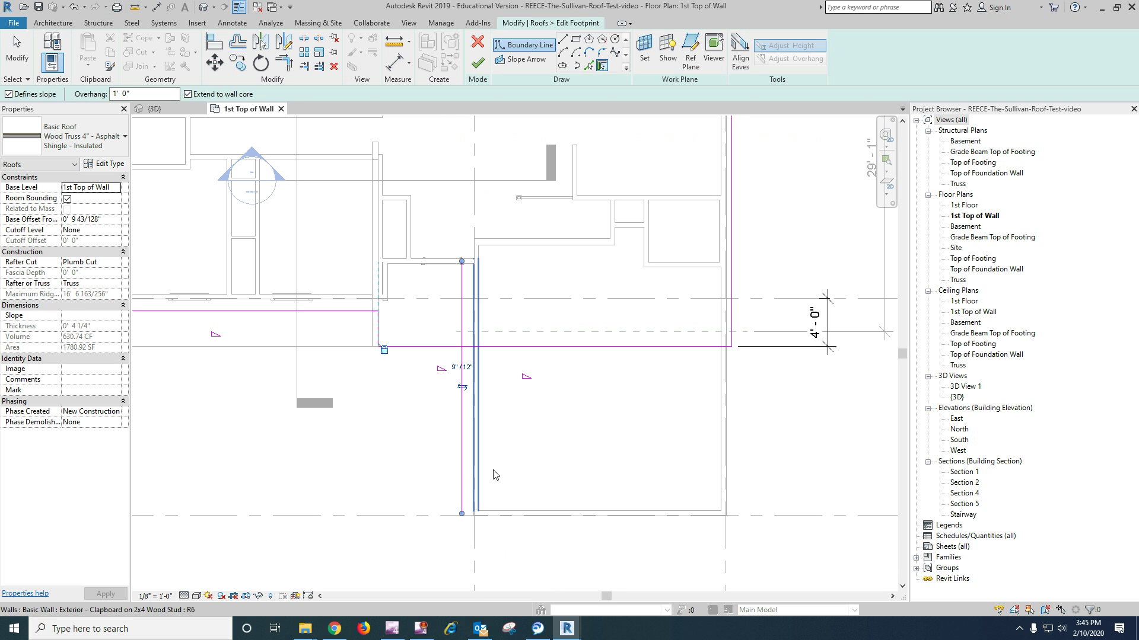
click(729, 464)
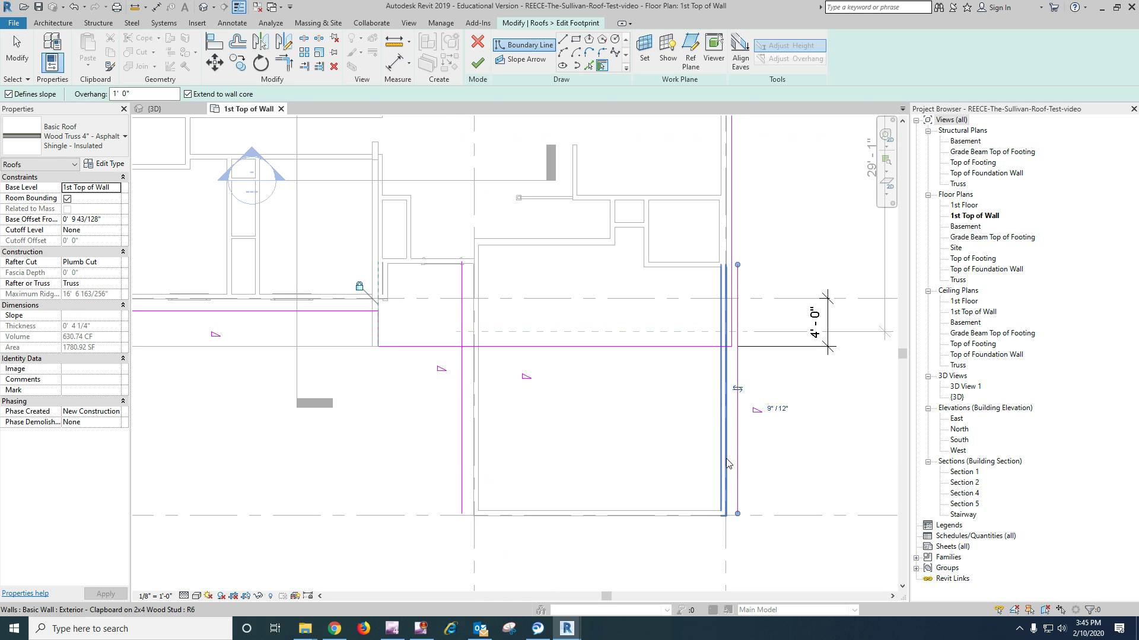
- Set the slope of the boundary line along the garage's right side wall to 8"/12"
click(768, 415)
click(759, 408)
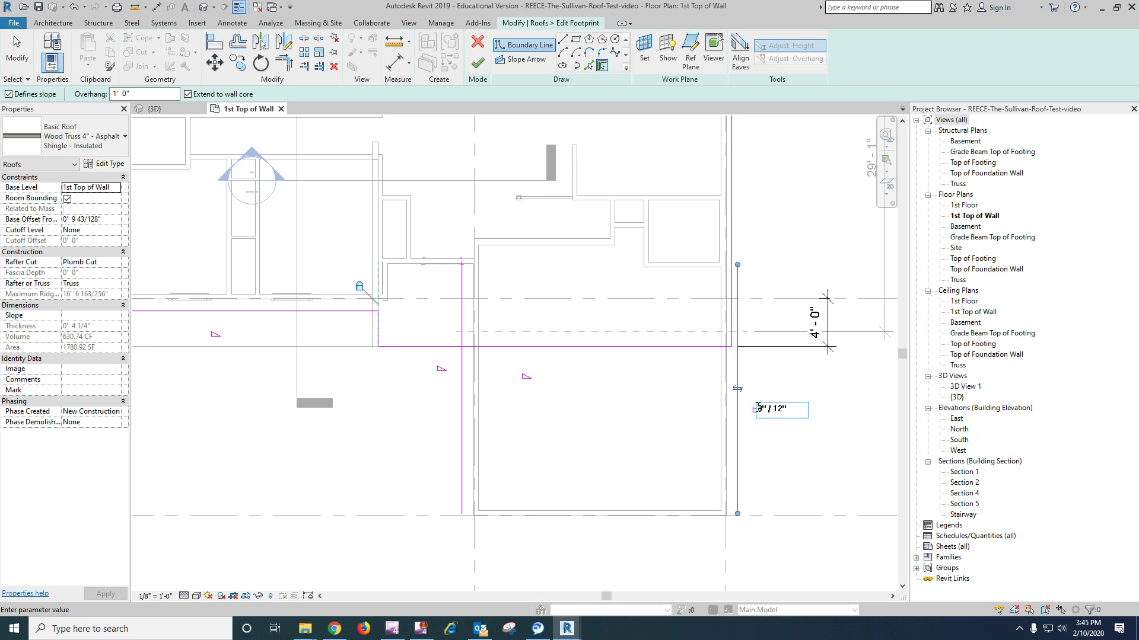
key(Delete)
text(8)
key(Return)
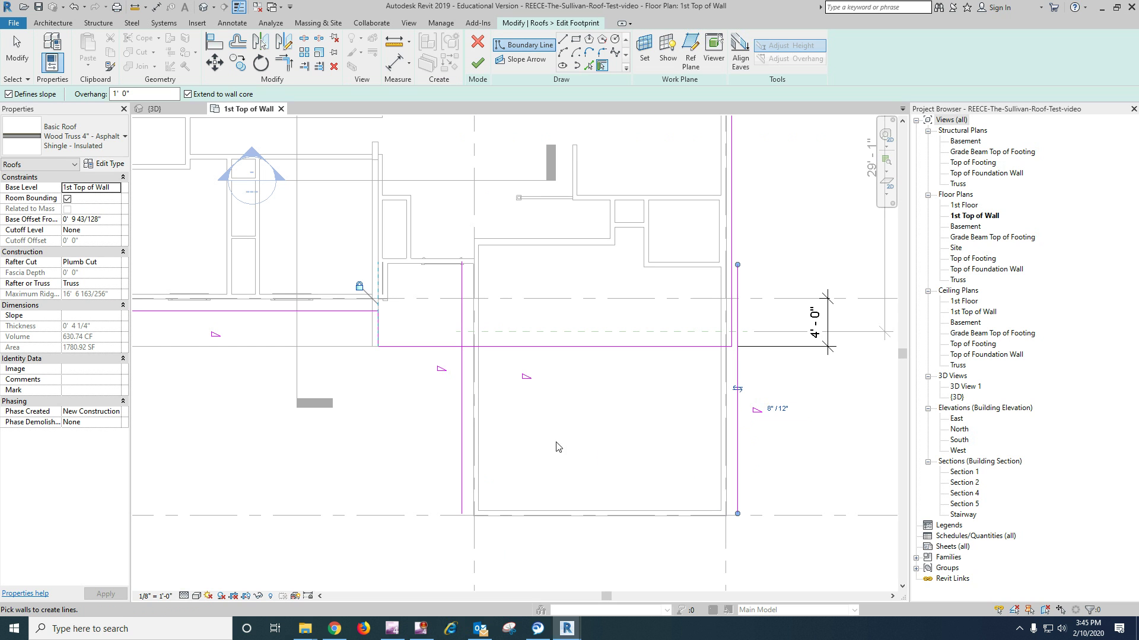
key(Escape)
key(Escape)
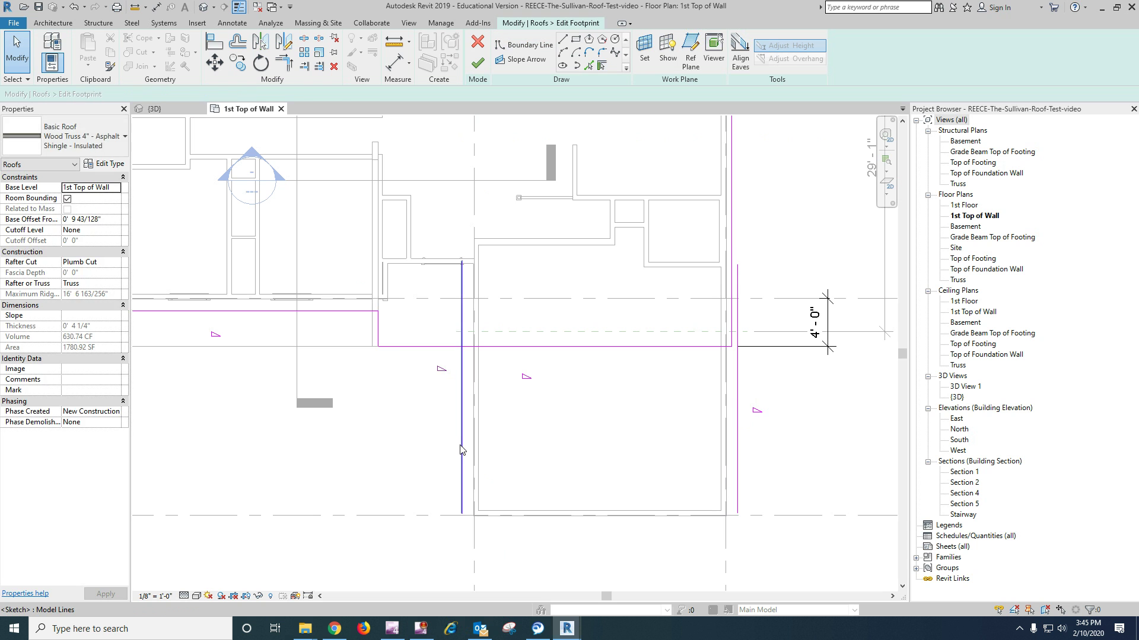
- Set the slope of the boundary line along the garage's left side wall to 8"/12"
click(460, 449)
click(455, 369)
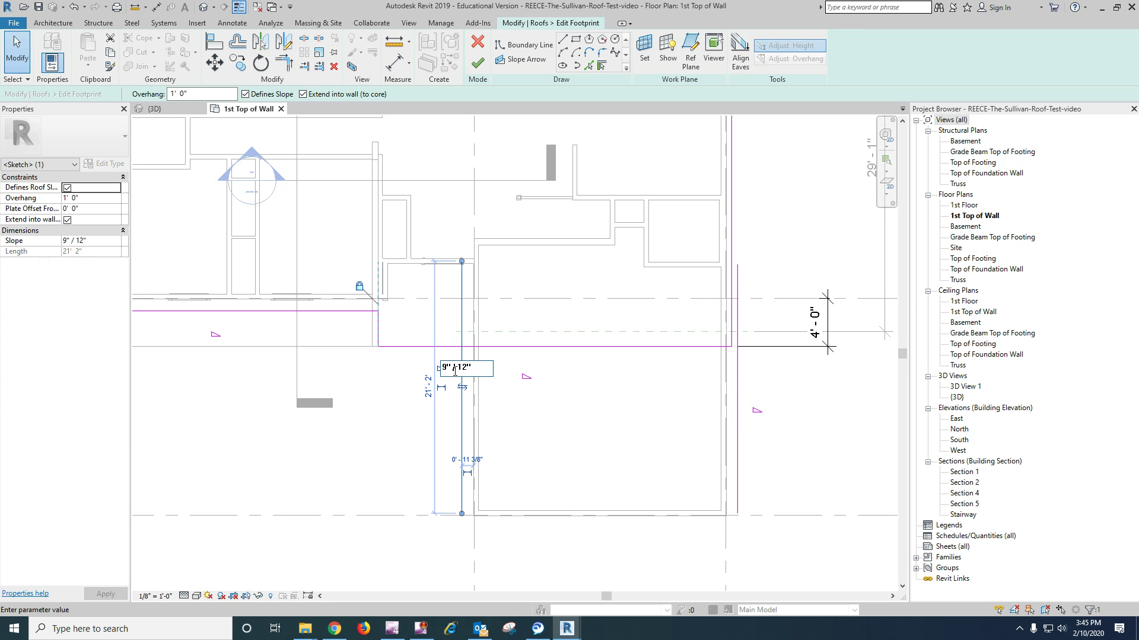
click(444, 375)
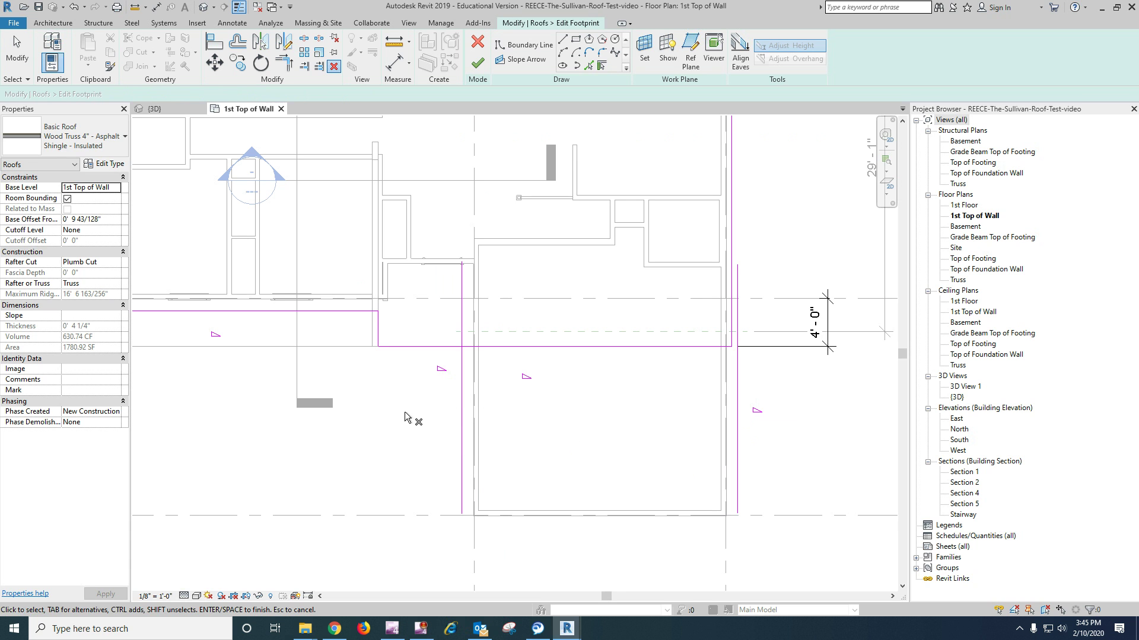
click(462, 422)
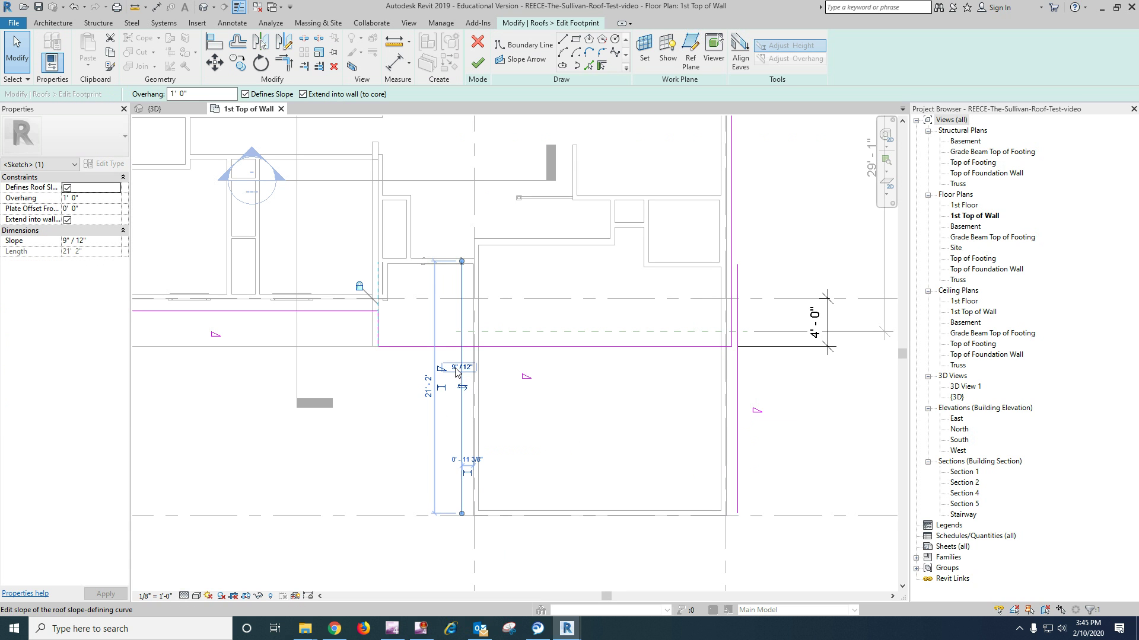
click(457, 370)
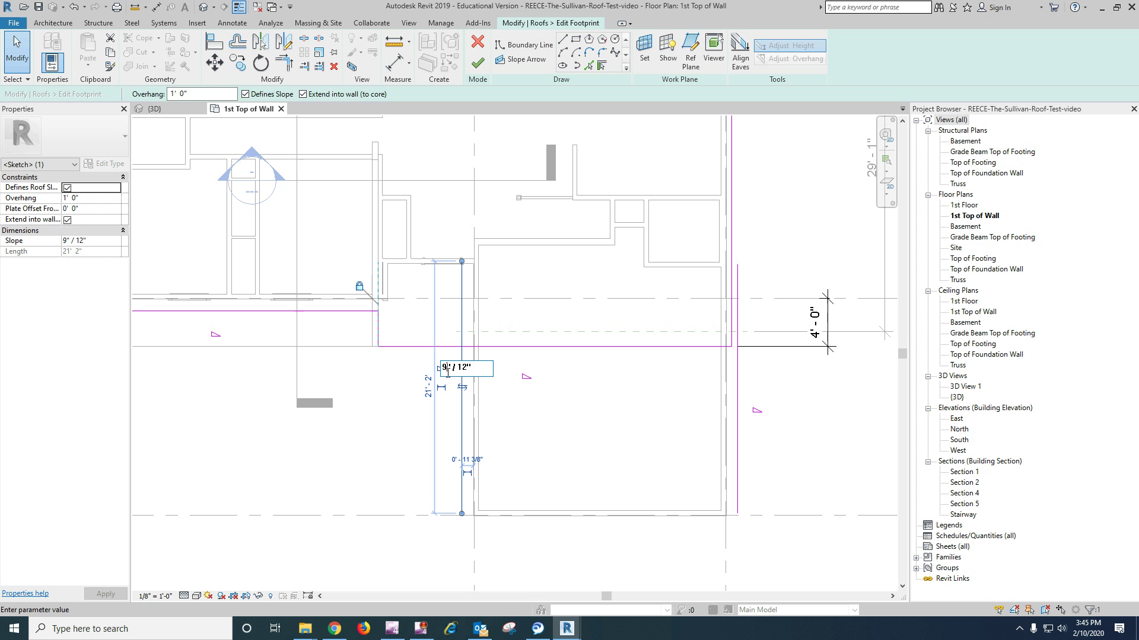
text(8"/12")
key(Return)
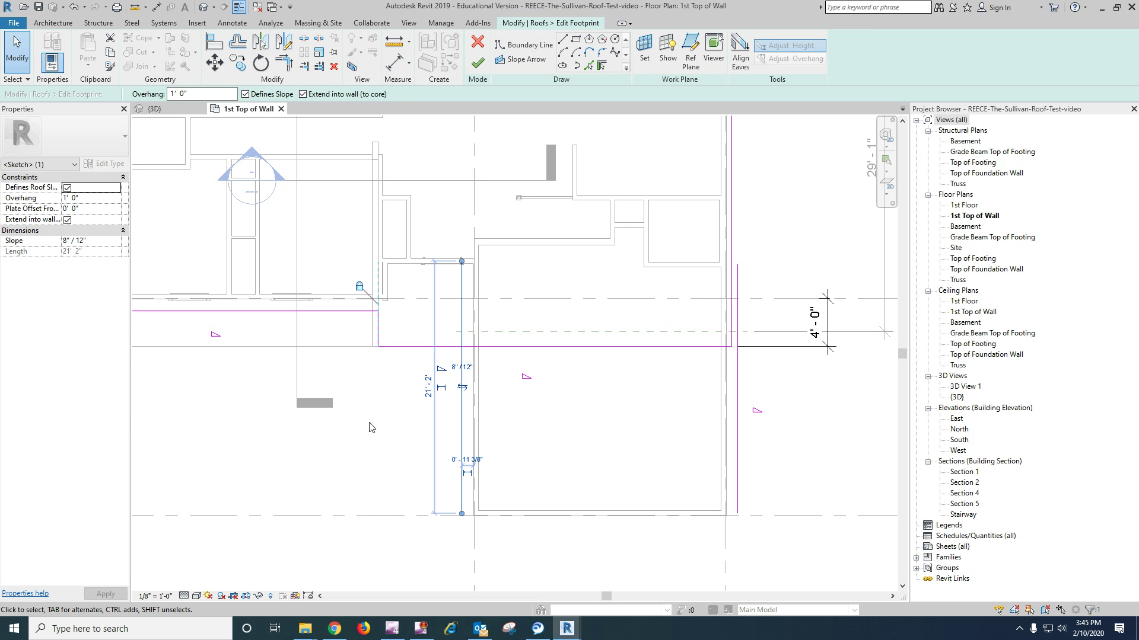
click(369, 427)
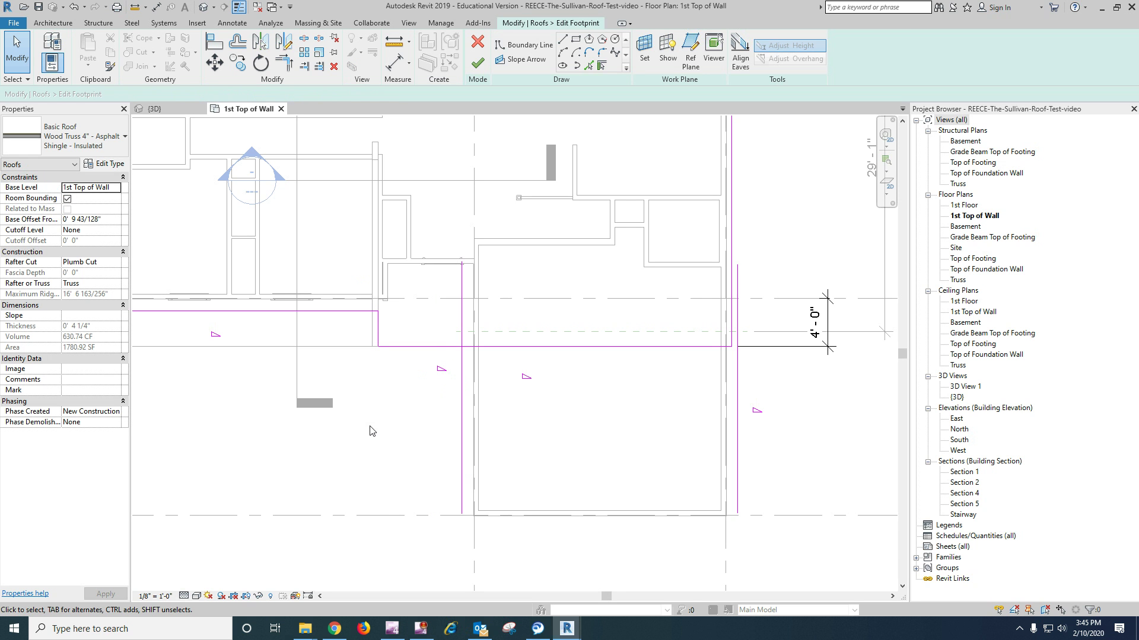
- Add a non-sloping boundary line along the garage's front wall with a 6" overhang extended to the wall core
click(605, 67)
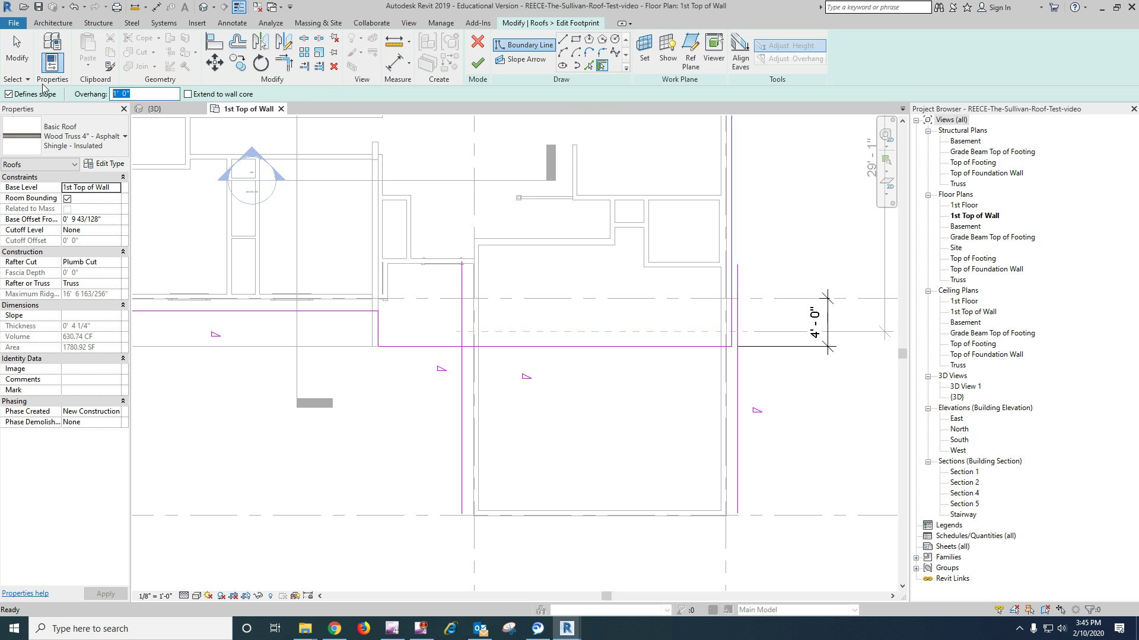
text(6")
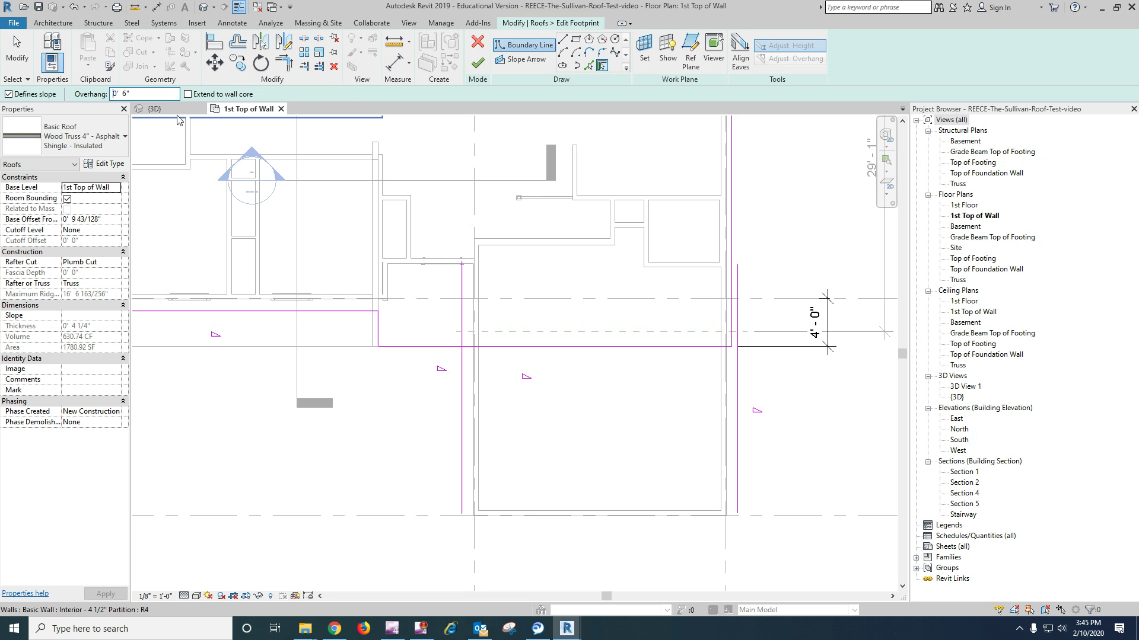
click(187, 94)
click(9, 94)
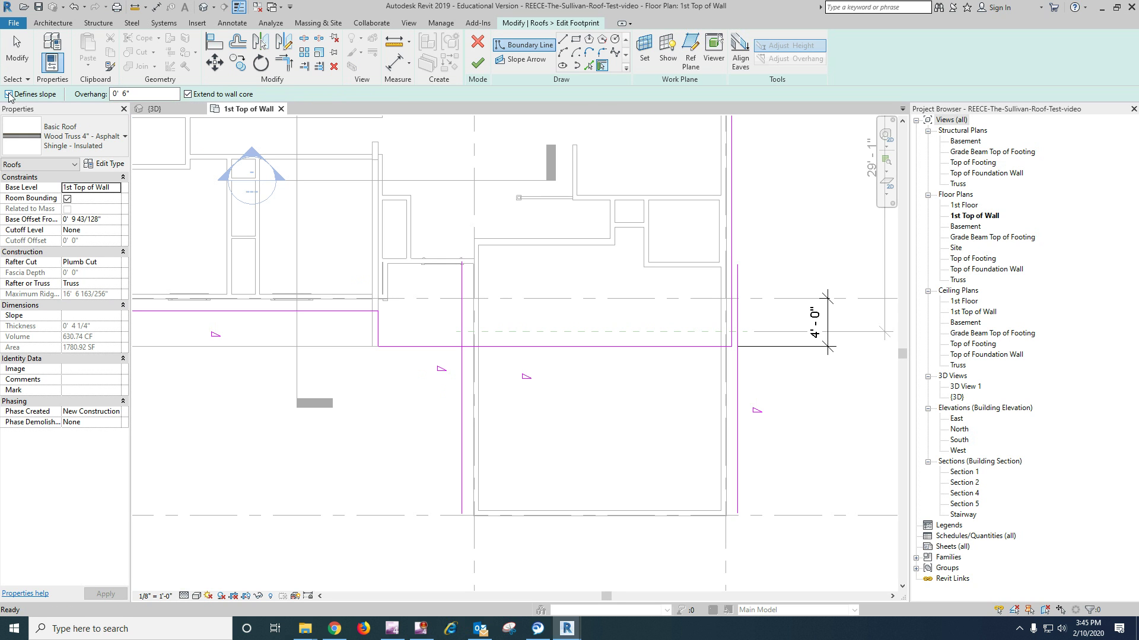
click(546, 524)
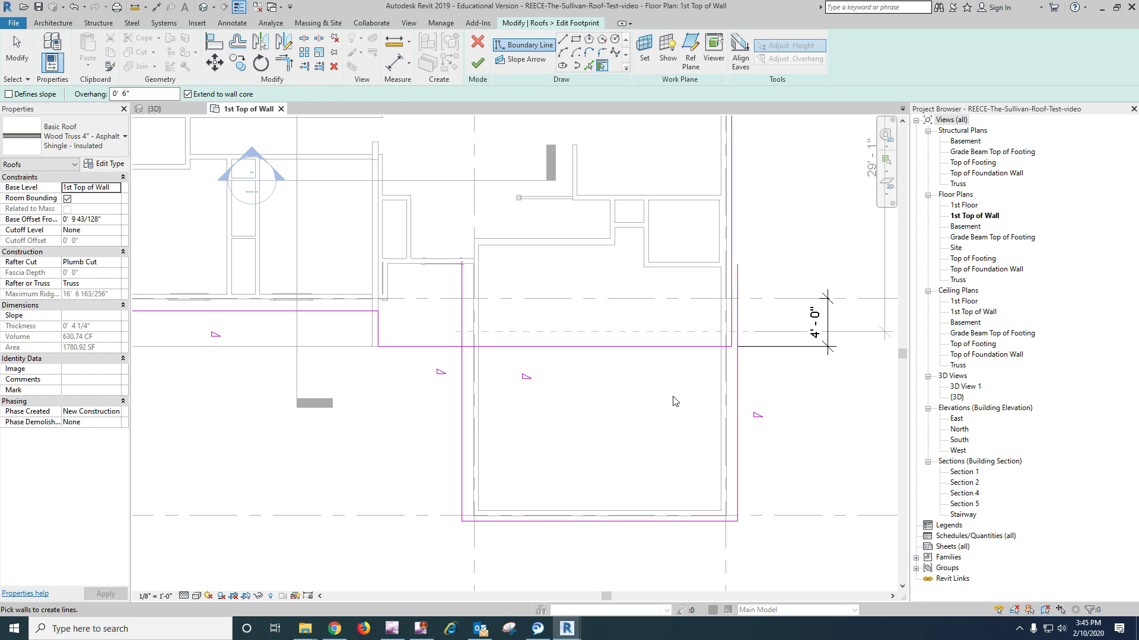
- Extend the main roof's lower eave line to meet the garage's right boundary line
click(303, 66)
click(736, 373)
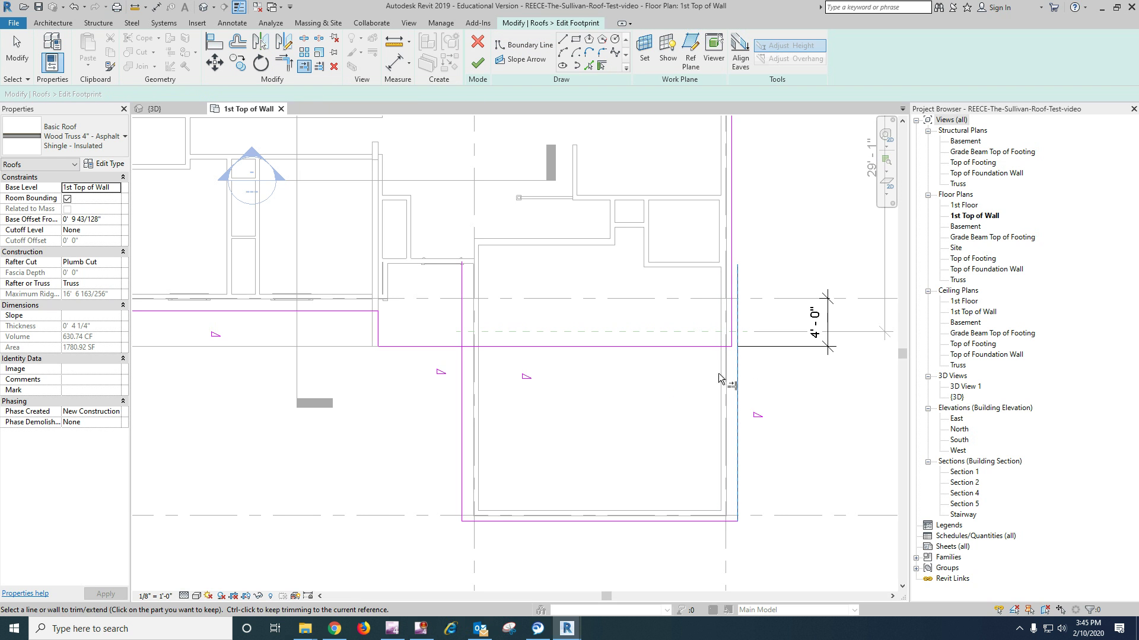
click(697, 347)
key(Escape)
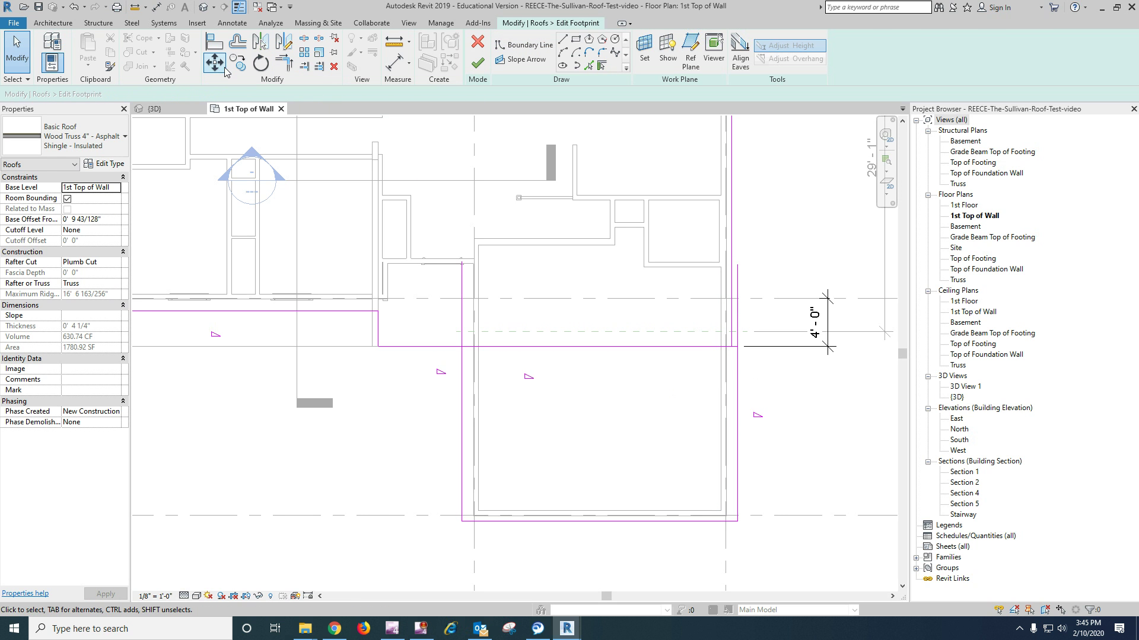
- Trim the garage's right boundary line to a corner with the main roof's lower eave line
click(291, 70)
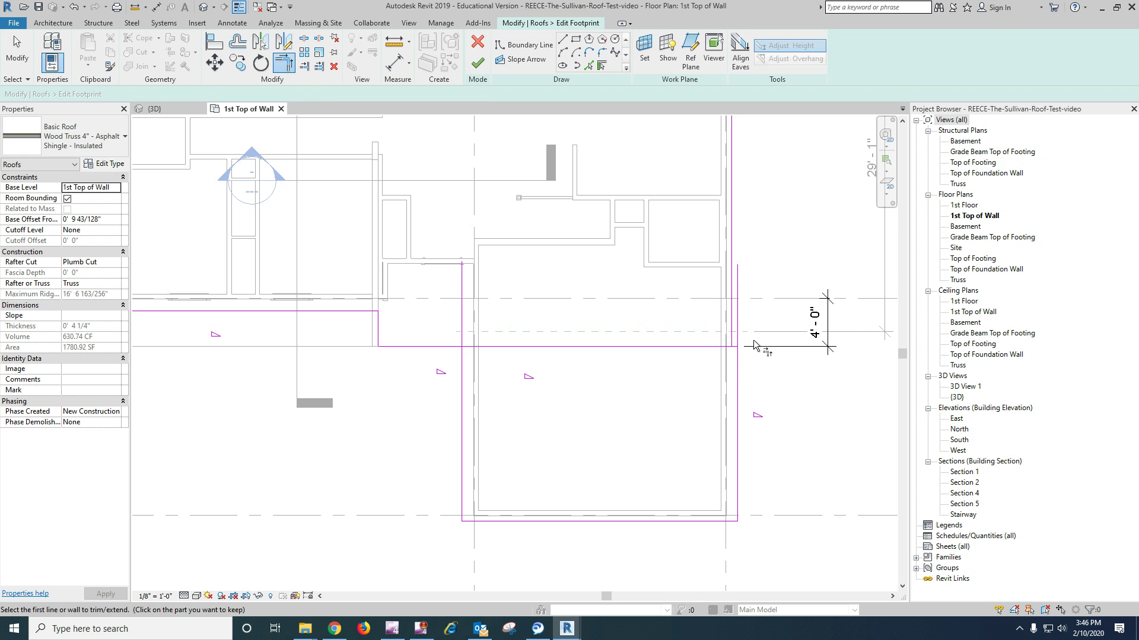
scroll(745, 357, up, 3)
click(730, 366)
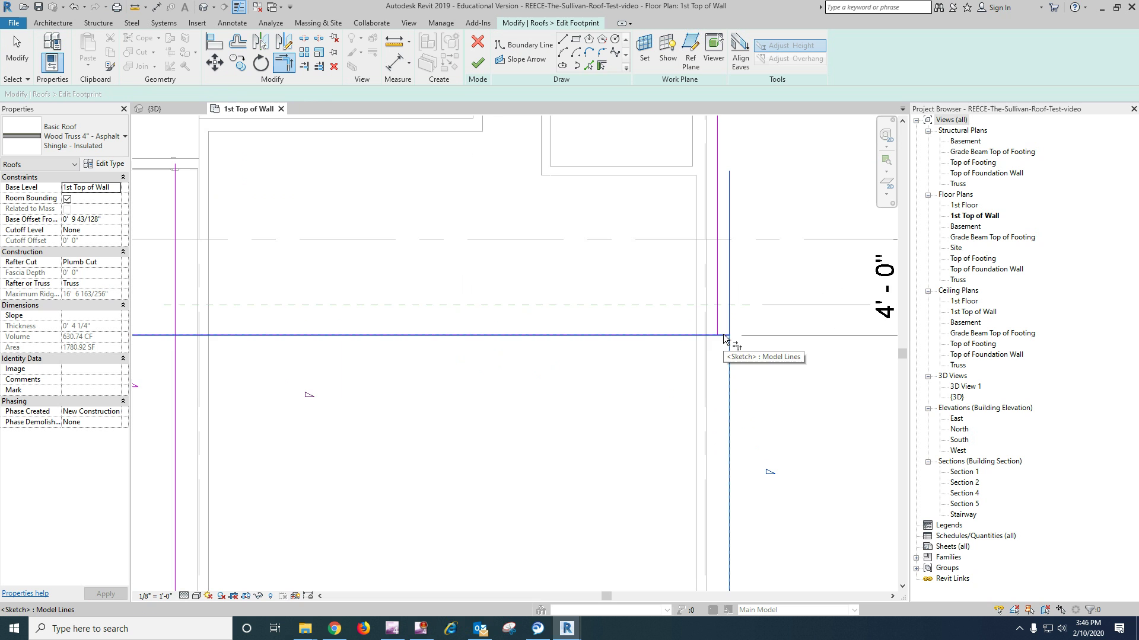
click(724, 336)
scroll(714, 398, down, 3)
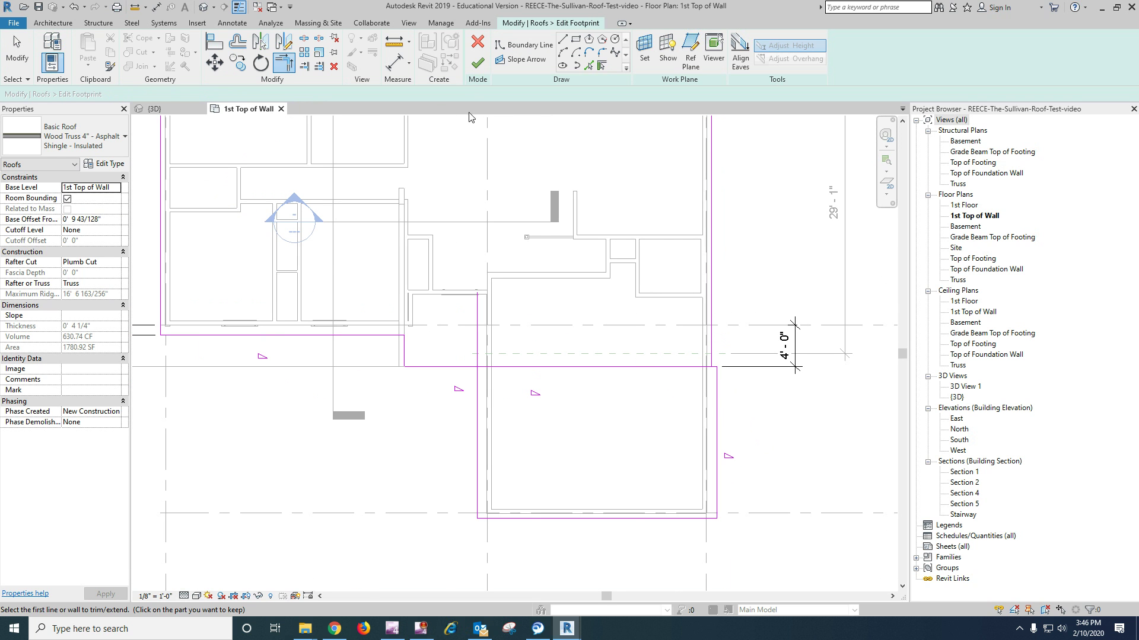
- Split the lower eave line between the garage walls and trim its right segment to a corner with the main roof's right edge
click(303, 37)
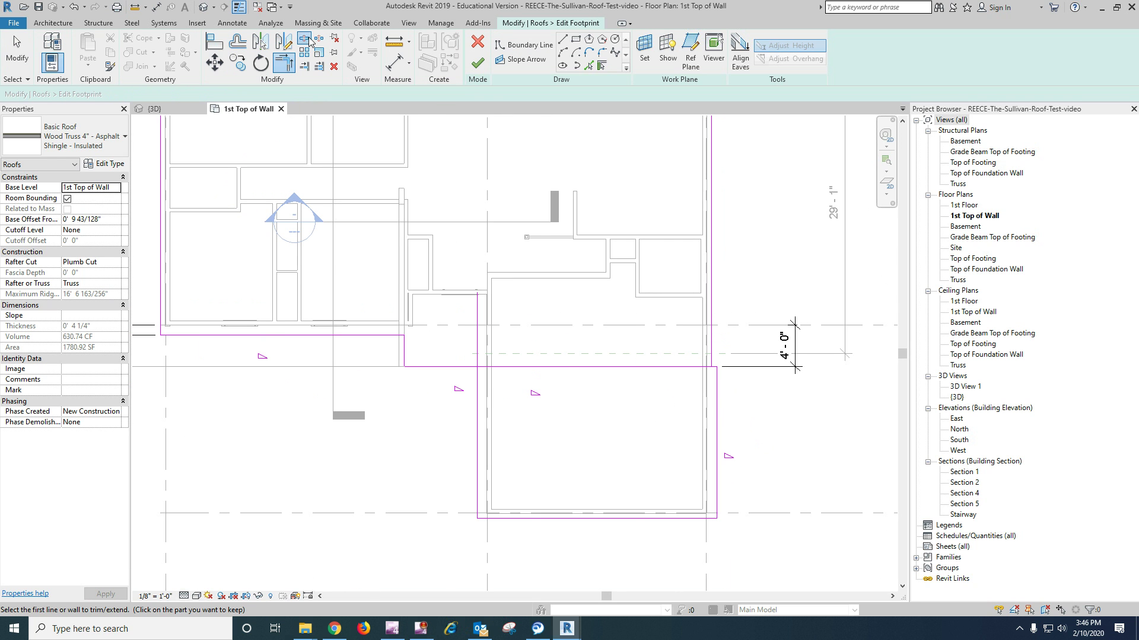
click(562, 366)
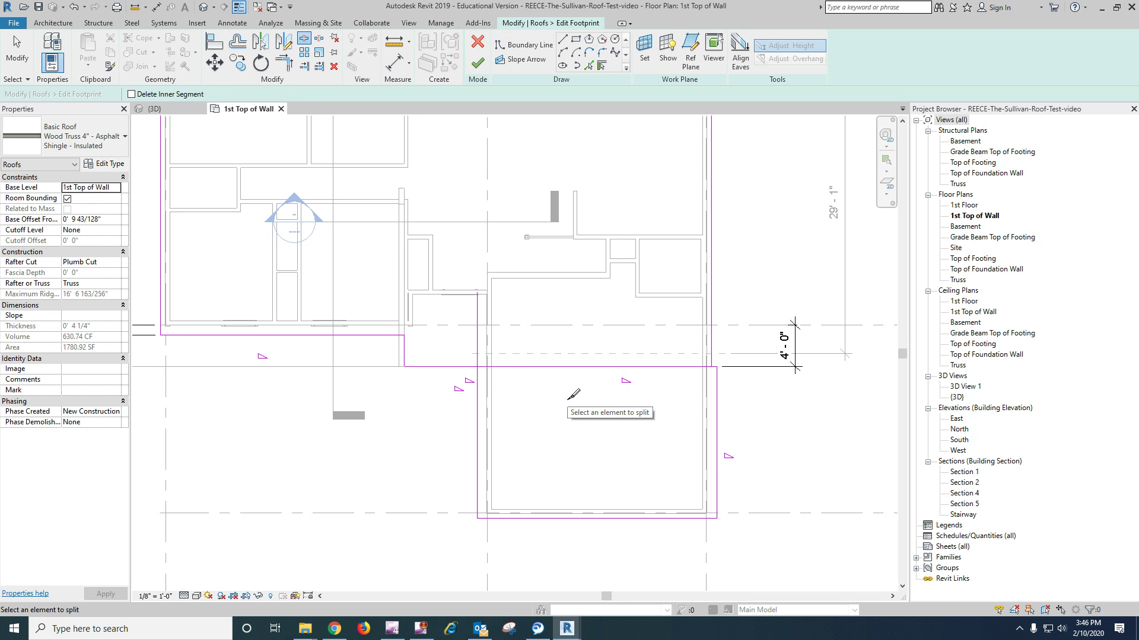
click(285, 63)
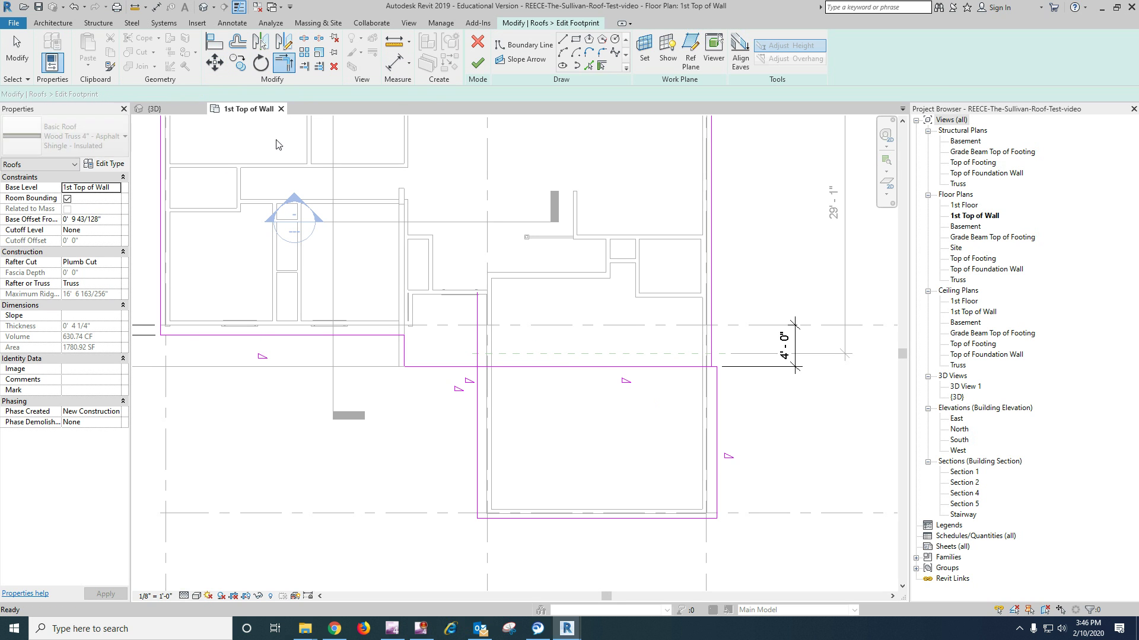
click(715, 349)
click(700, 367)
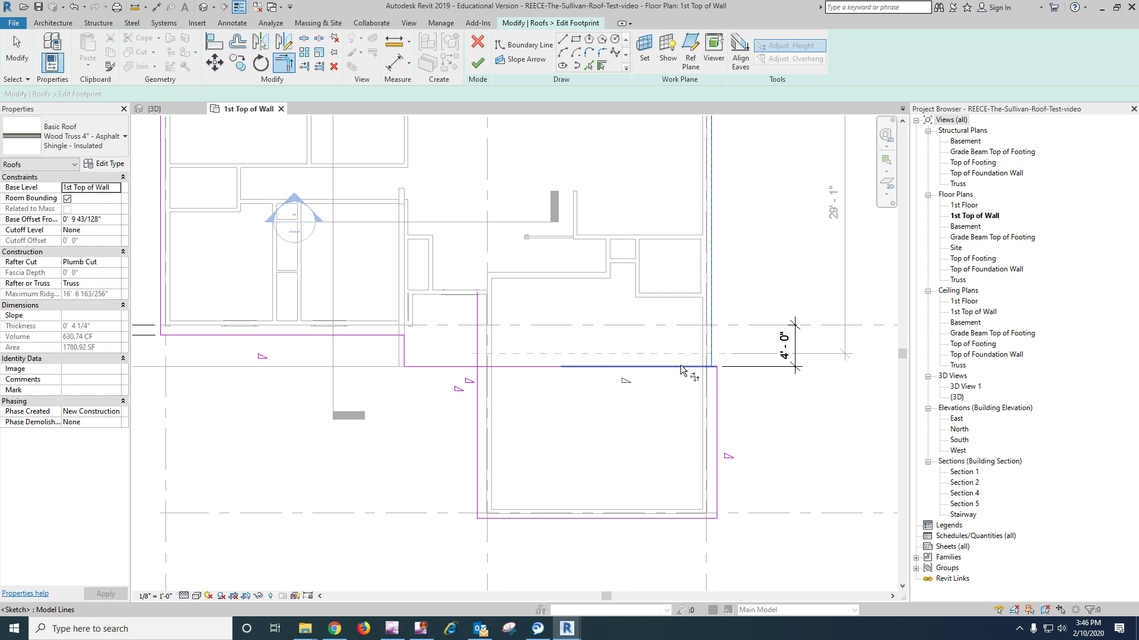
- Trim the left eave segment and the garage's left boundary line to a corner
click(444, 367)
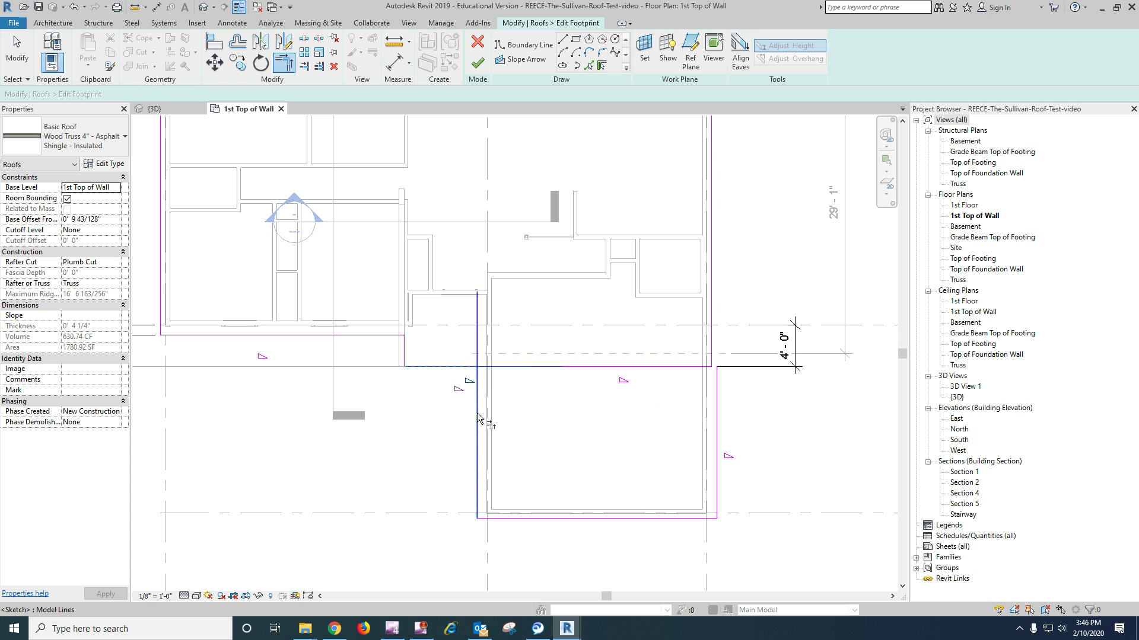
click(478, 417)
key(Escape)
key(Escape)
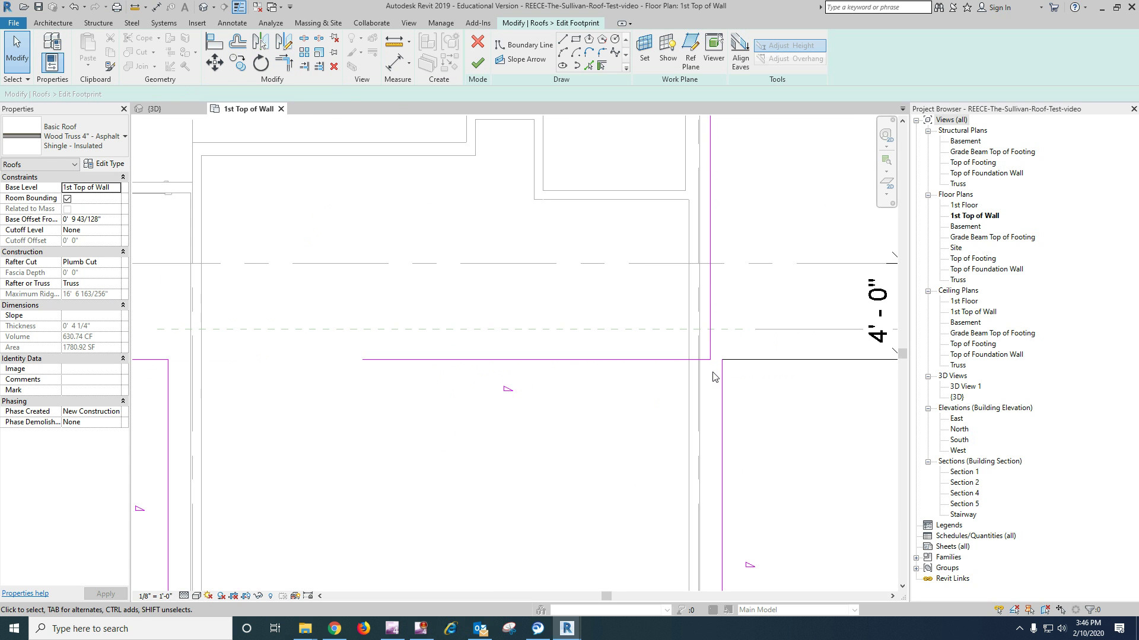
- Trim the lower eave segment to corners with the garage's right boundary line and the main roof's right edge, forming a short jog
scroll(716, 377, up, 3)
click(284, 62)
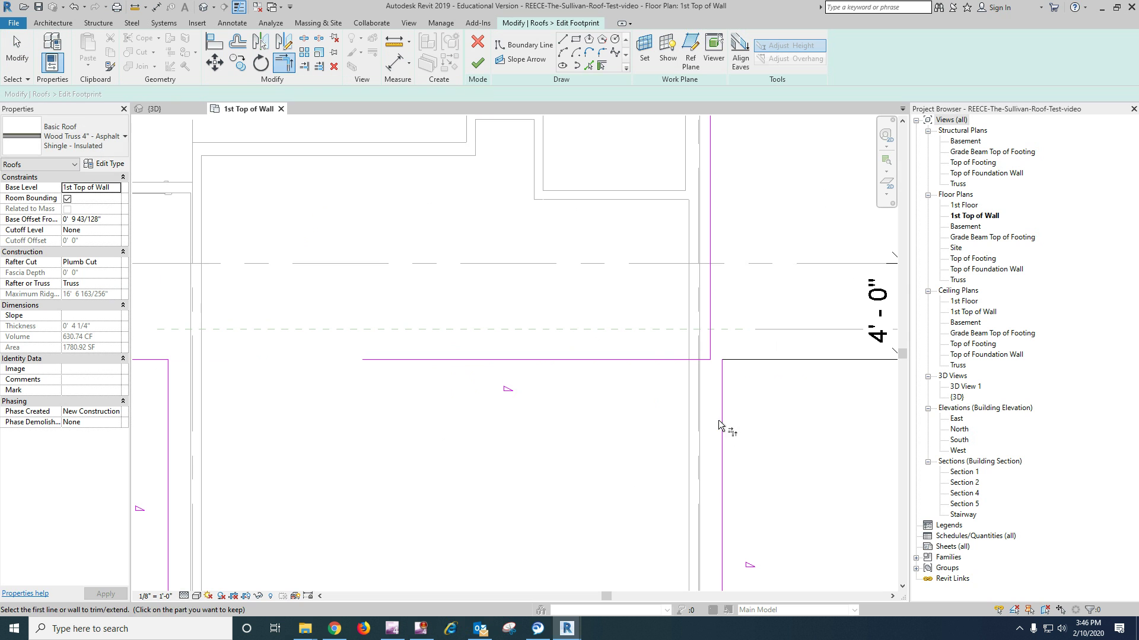
click(720, 418)
click(654, 359)
key(Escape)
click(284, 63)
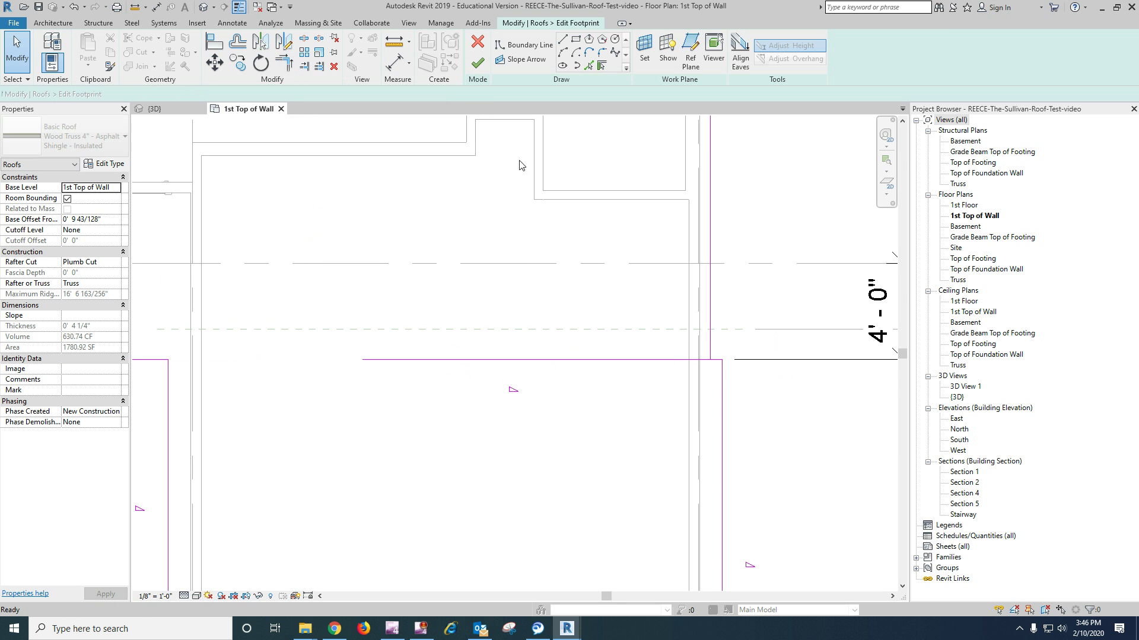
click(711, 315)
click(718, 363)
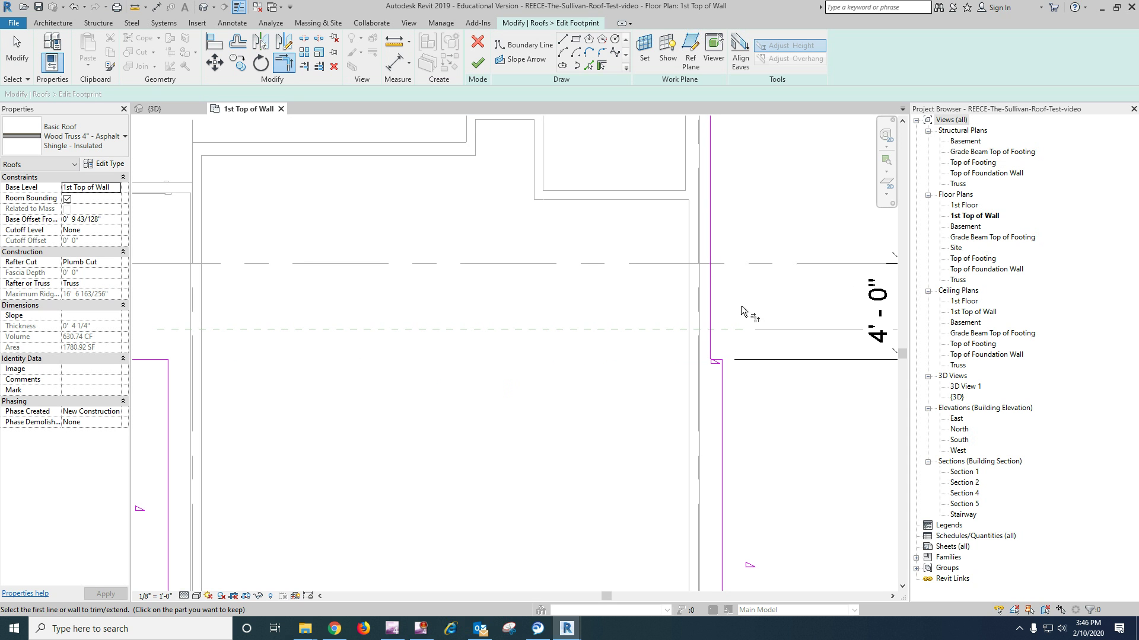
key(Escape)
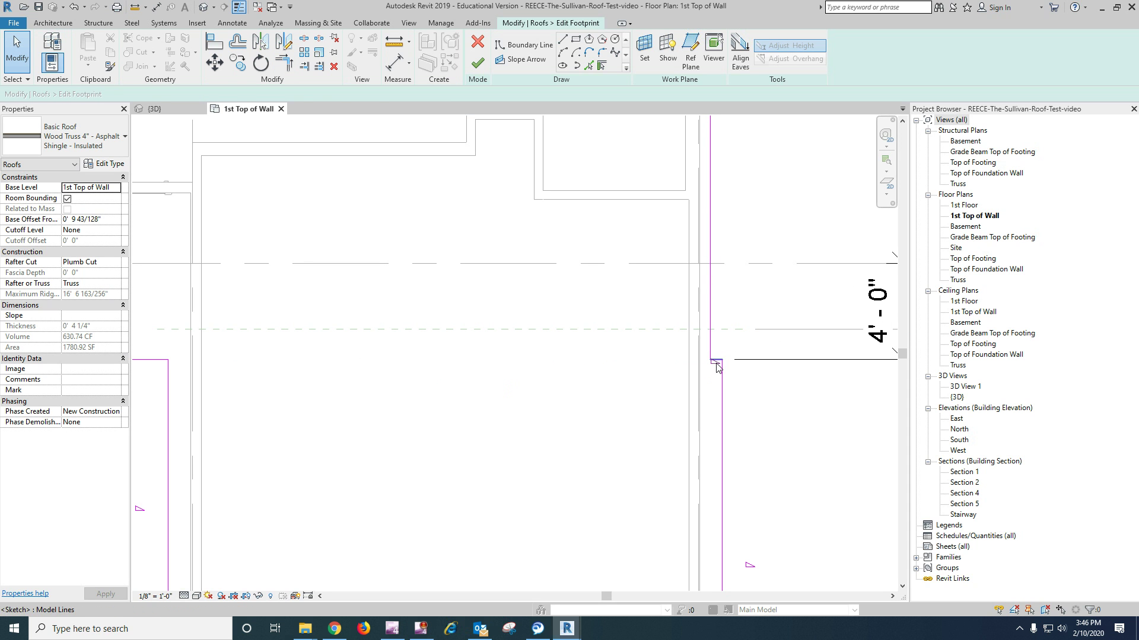
- Remove the slope definition from the short jog line between the main roof's right edge and the garage's right boundary line
click(717, 360)
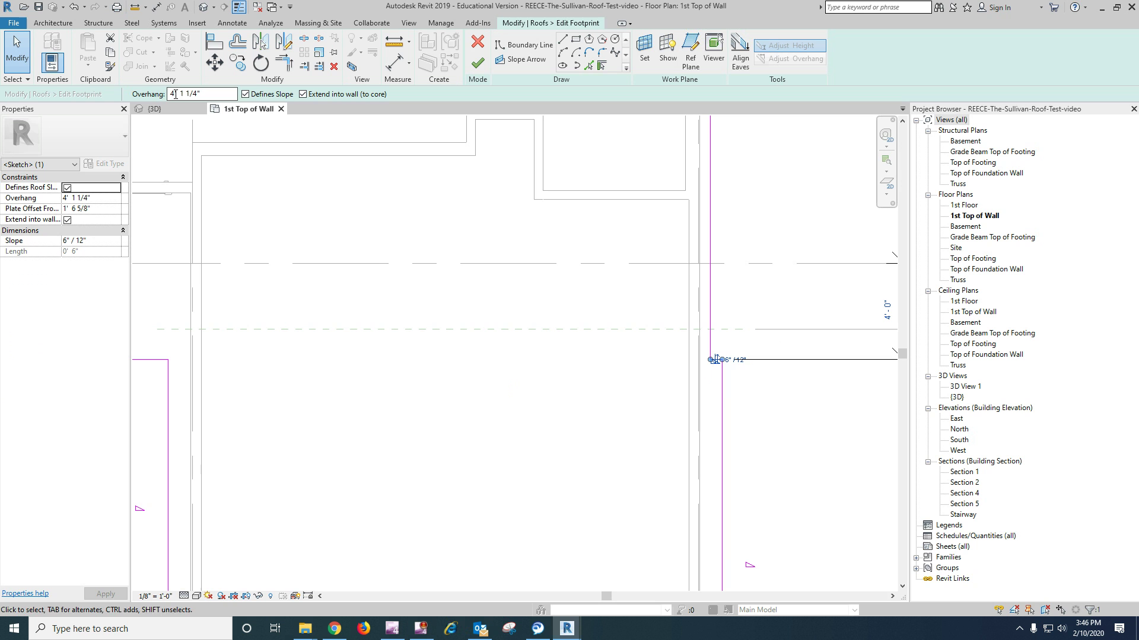
click(245, 93)
click(473, 415)
scroll(475, 412, down, 4)
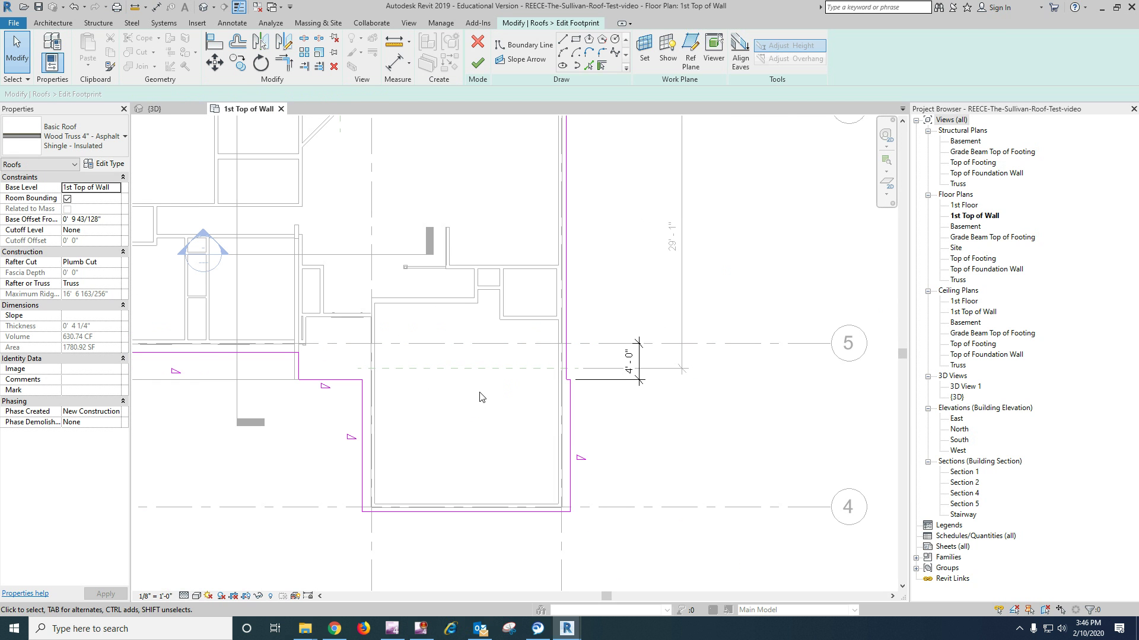
- Align the garage eaves by height with the main roof's rear eave at -0' 6"
scroll(611, 438, down, 3)
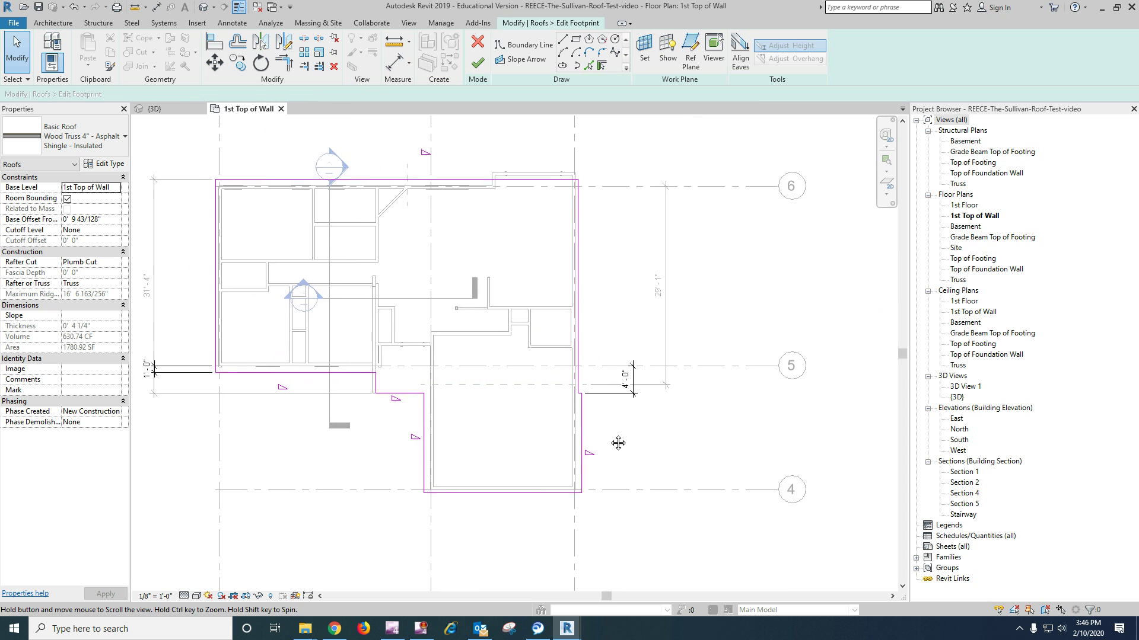
click(740, 54)
click(788, 46)
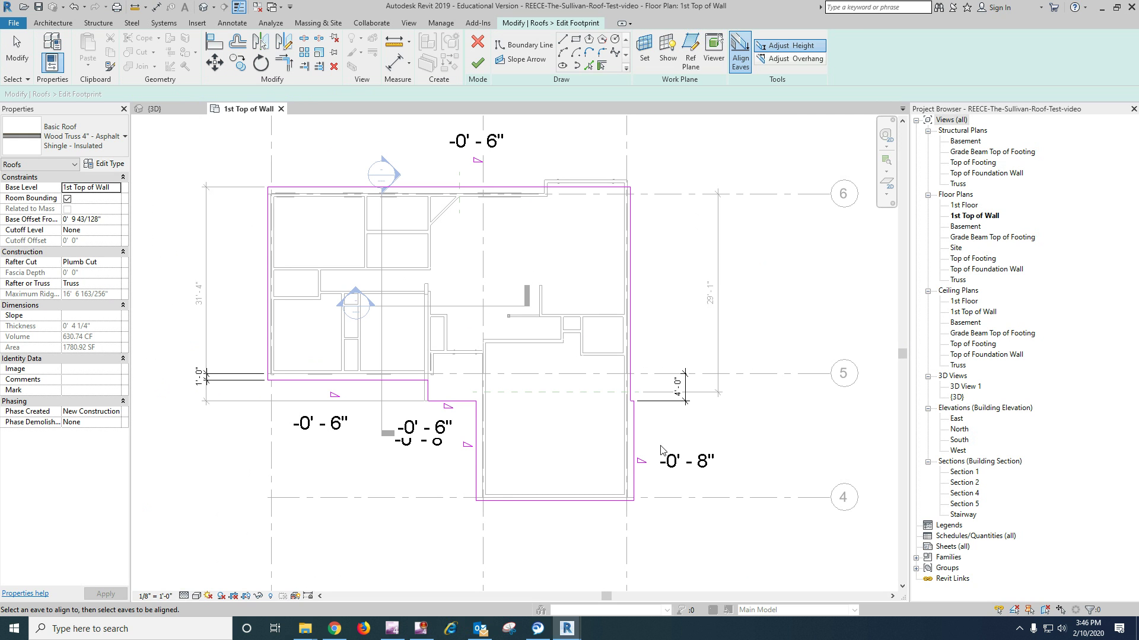
click(633, 450)
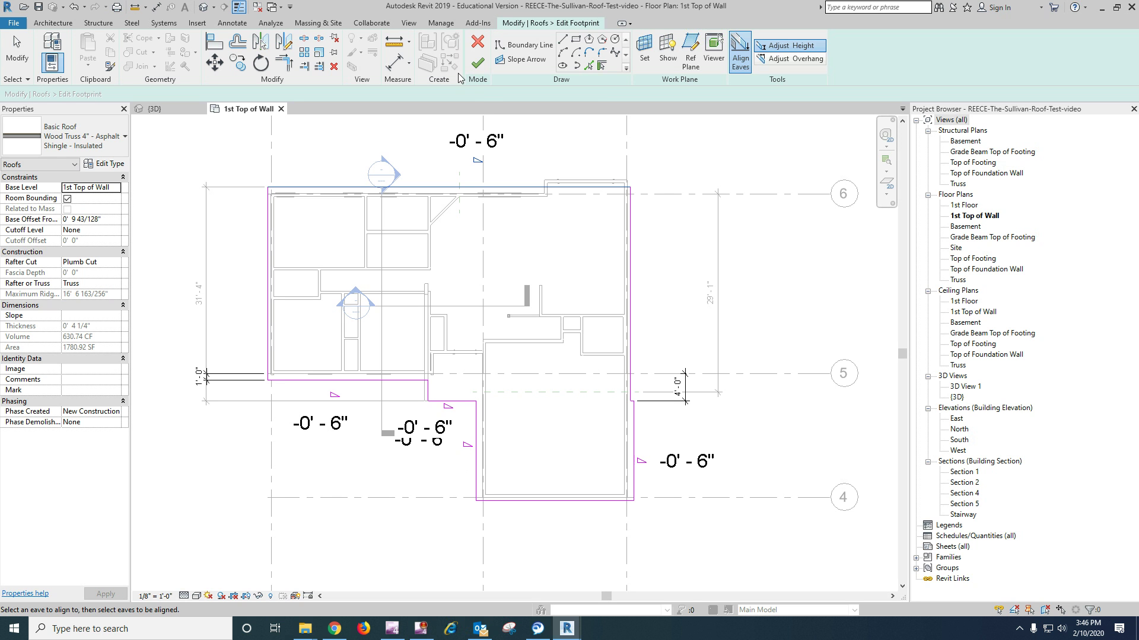
- Finish the roof footprint, deleting the dimensions with invalid references, and deselect the roof
click(475, 63)
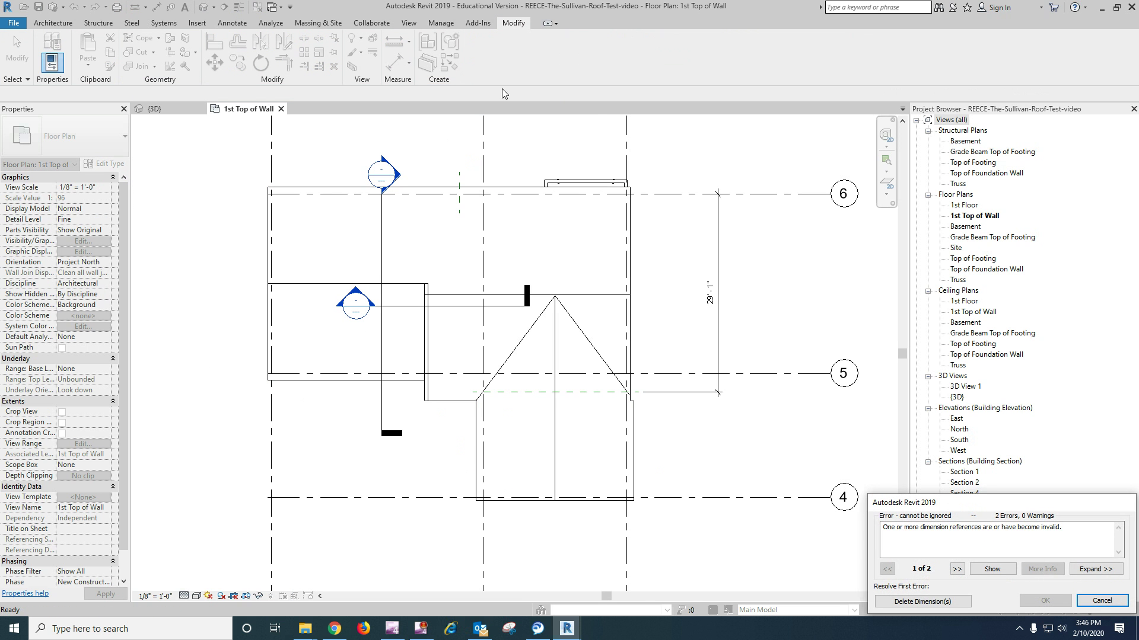
click(923, 602)
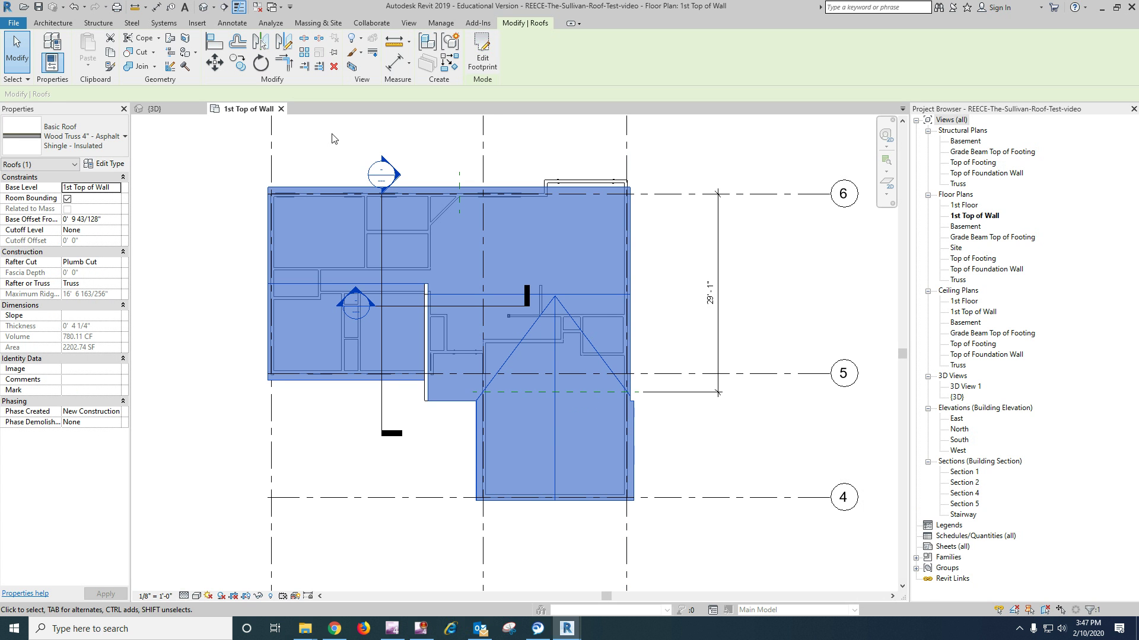
click(416, 130)
- Examine the roof in the 3D view, especially the eave jog where the garage roof meets the main roof
click(190, 109)
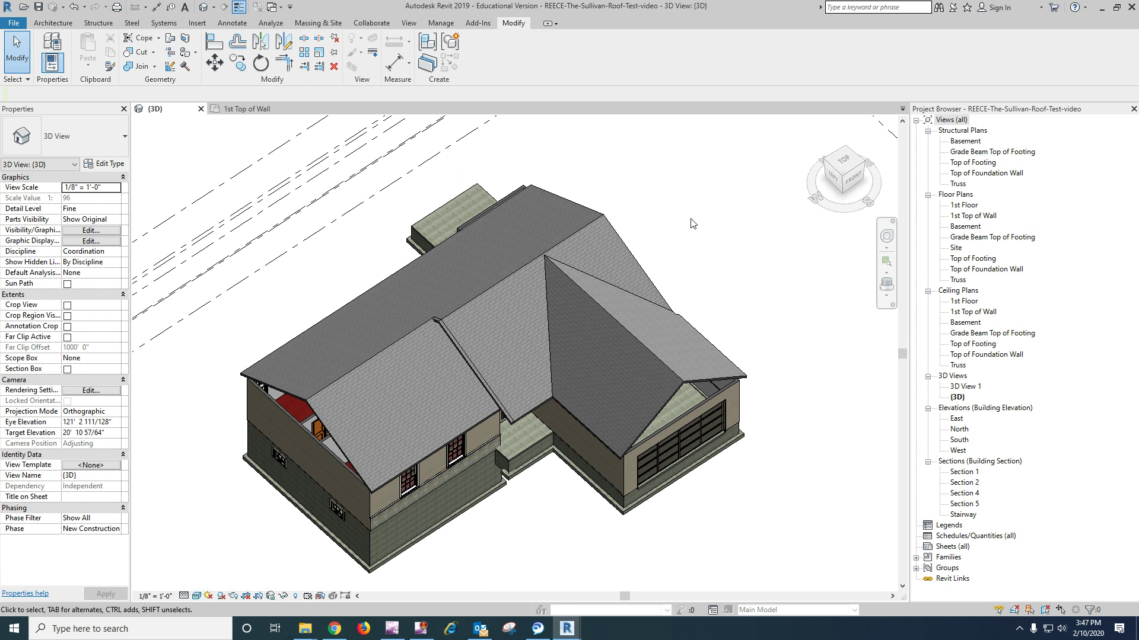
mouse_move(705, 264)
shift+middle_down()
mouse_move(739, 361)
mouse_move(792, 398)
mouse_move(714, 457)
mouse_move(652, 455)
shift+middle_up()
scroll(652, 455, up, 3)
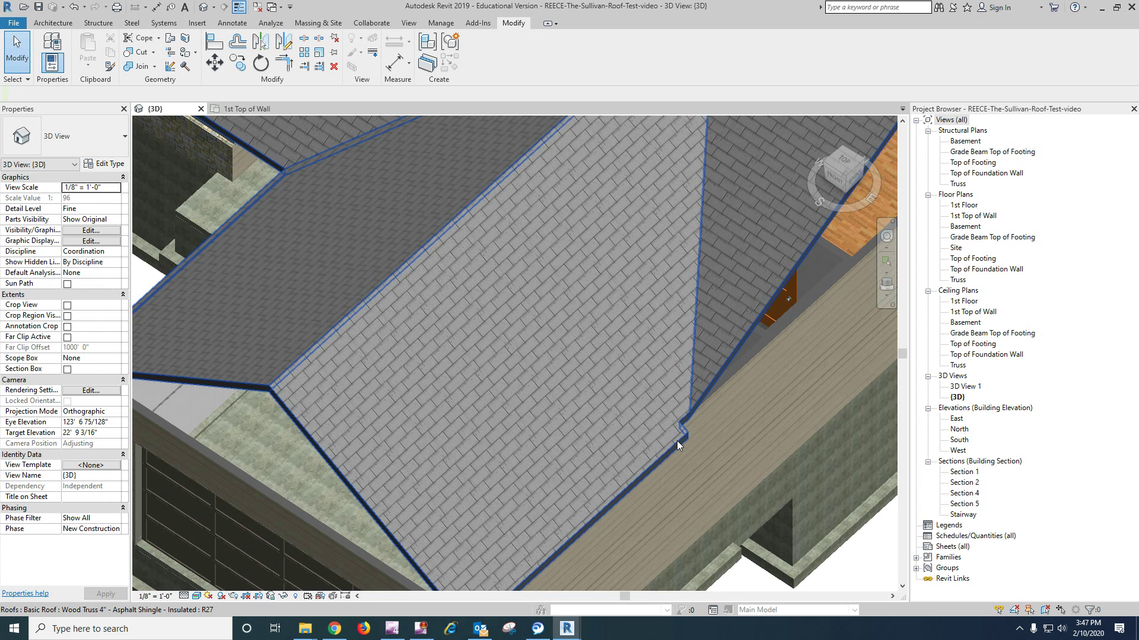
mouse_move(678, 440)
shift+middle_down()
mouse_move(471, 369)
mouse_move(460, 380)
mouse_move(447, 357)
mouse_move(450, 266)
shift+middle_up()
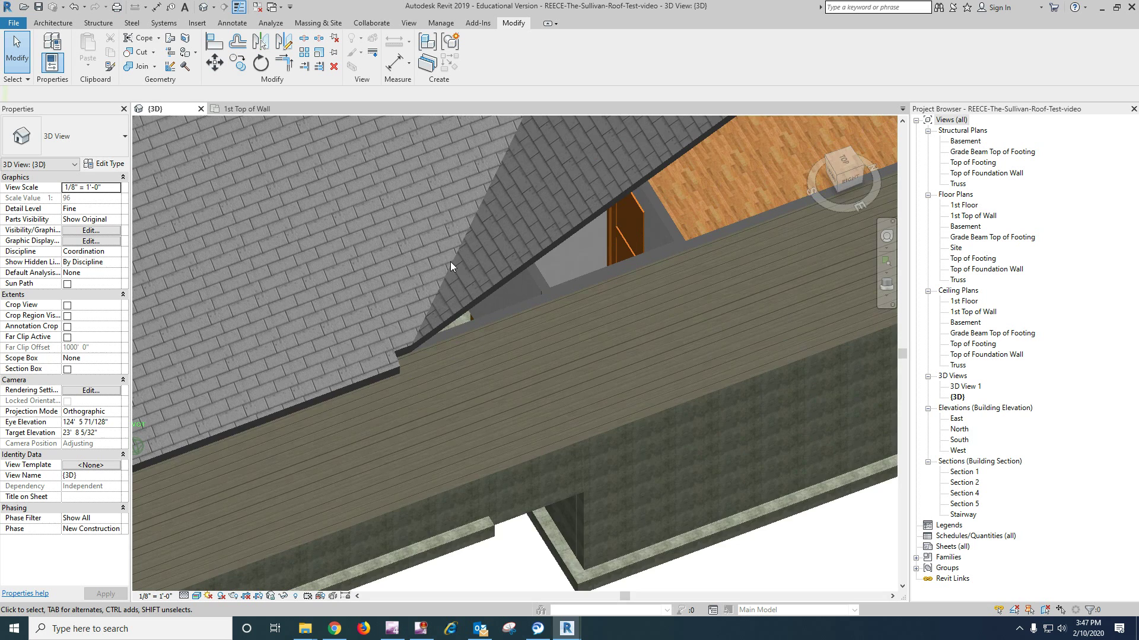
scroll(382, 390, up, 2)
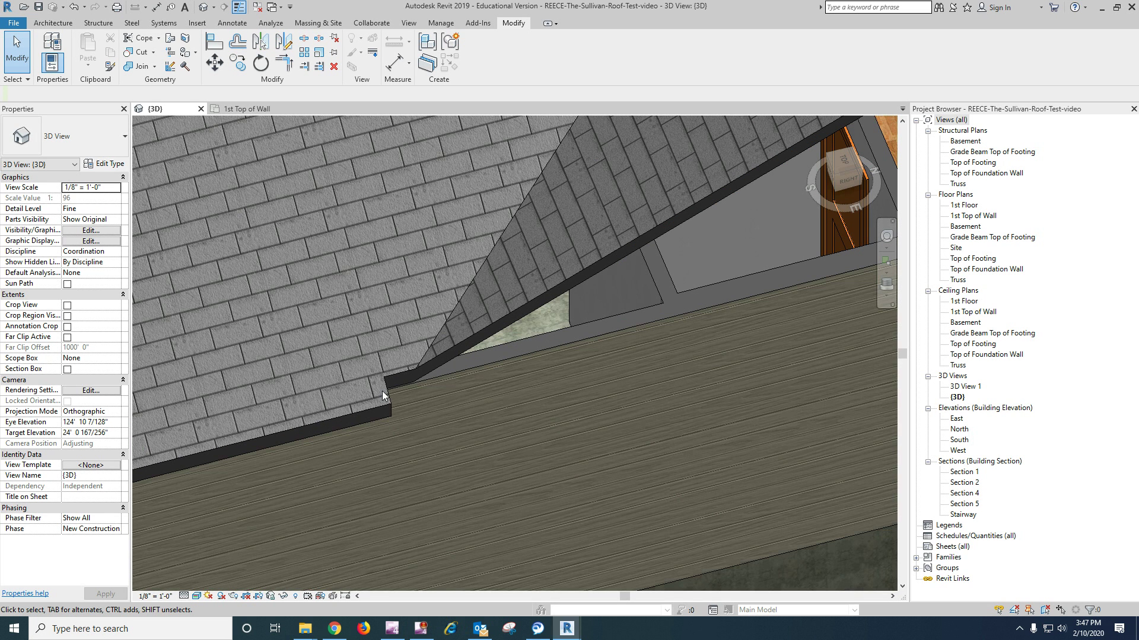